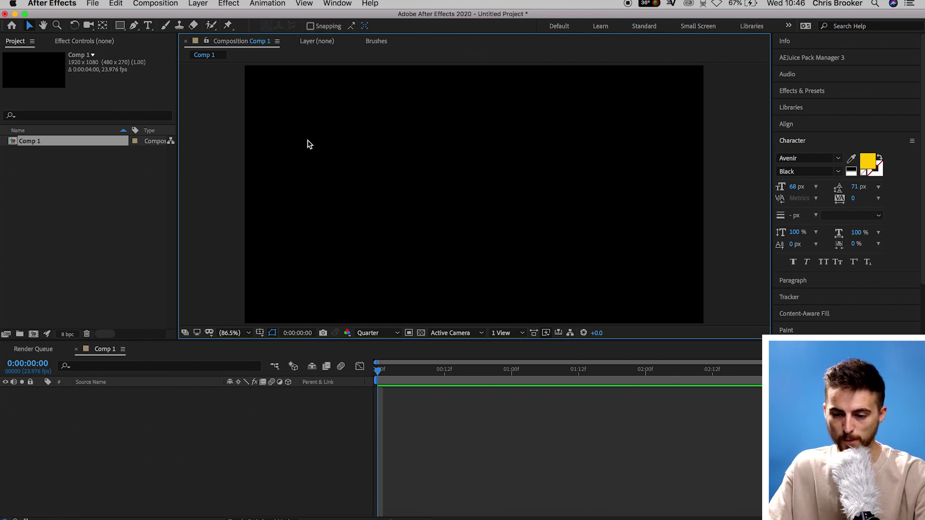
Step: Create a new white solid layer of 1920 × 1080 px in the composition
click(199, 4)
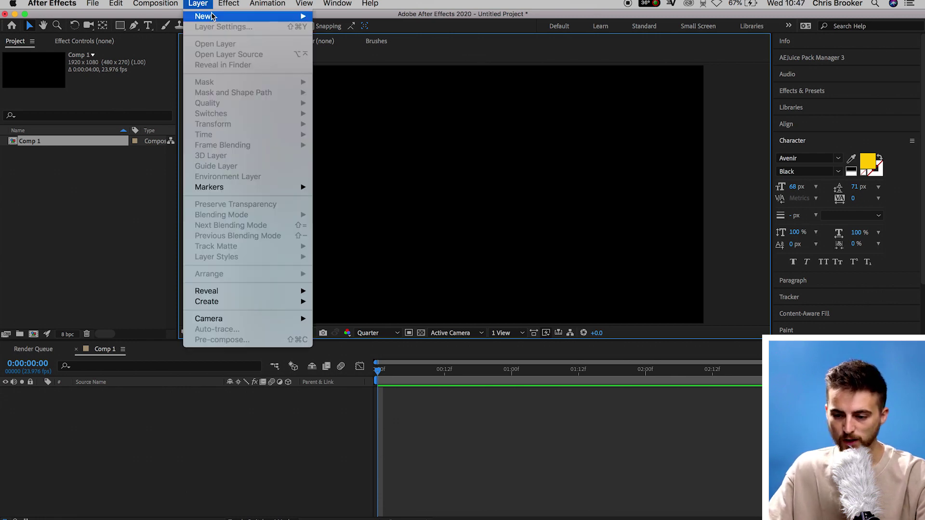
mouse_move(212, 16)
click(359, 34)
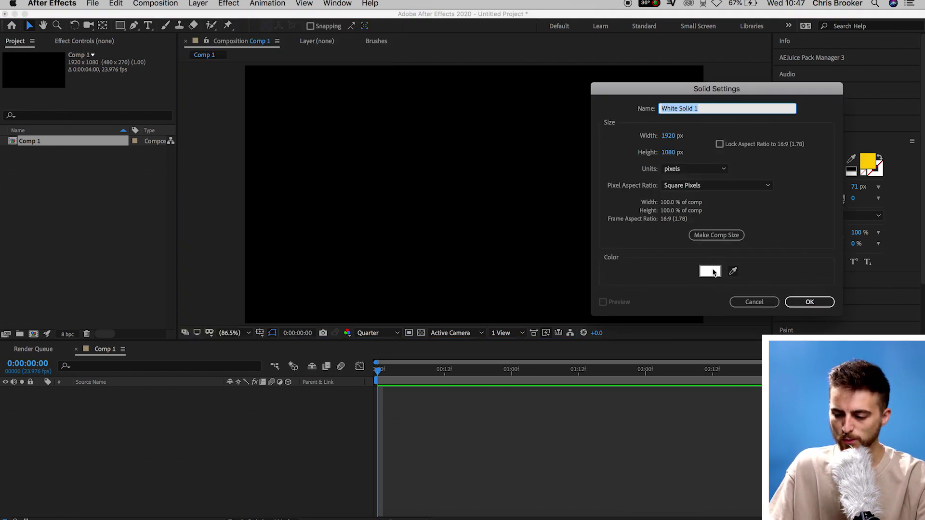
click(810, 302)
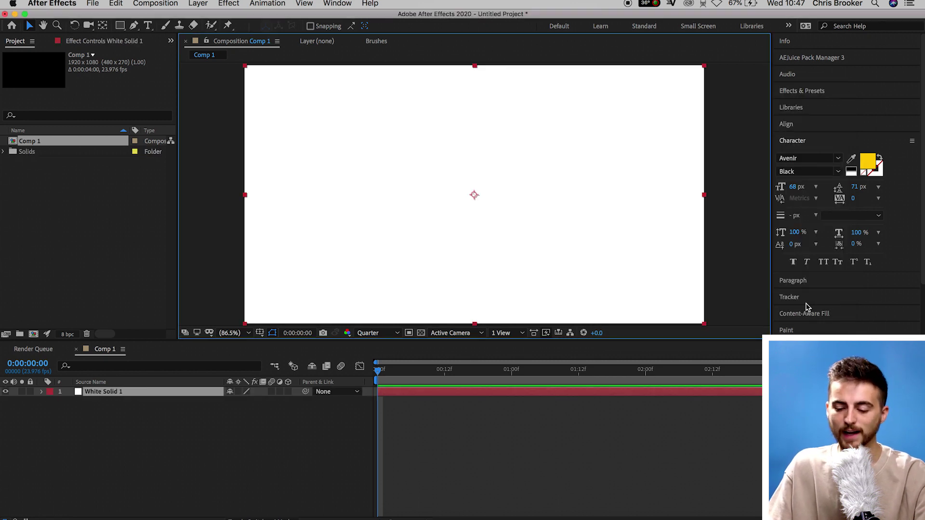
Step: Show the proportional grid and draw a rectangular mask on the white solid, five grid cells wide and one cell high, just above centre
click(261, 333)
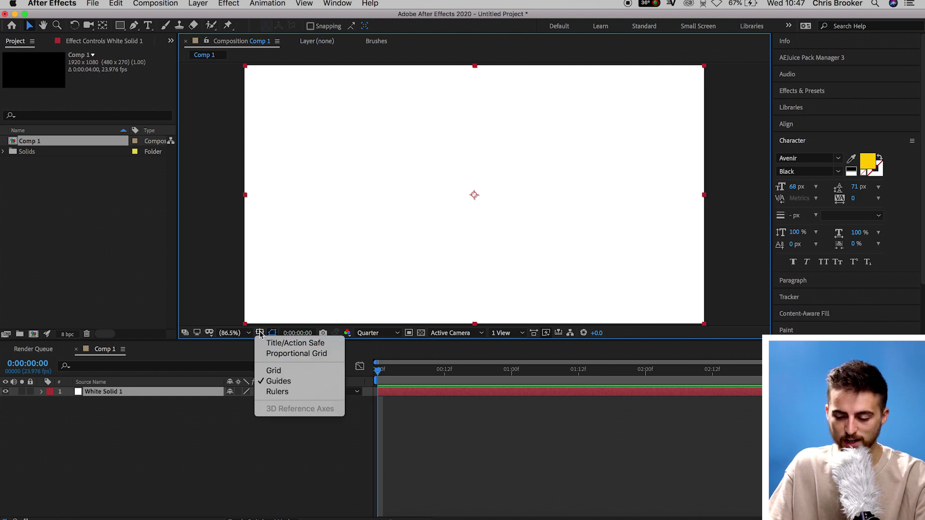
click(277, 353)
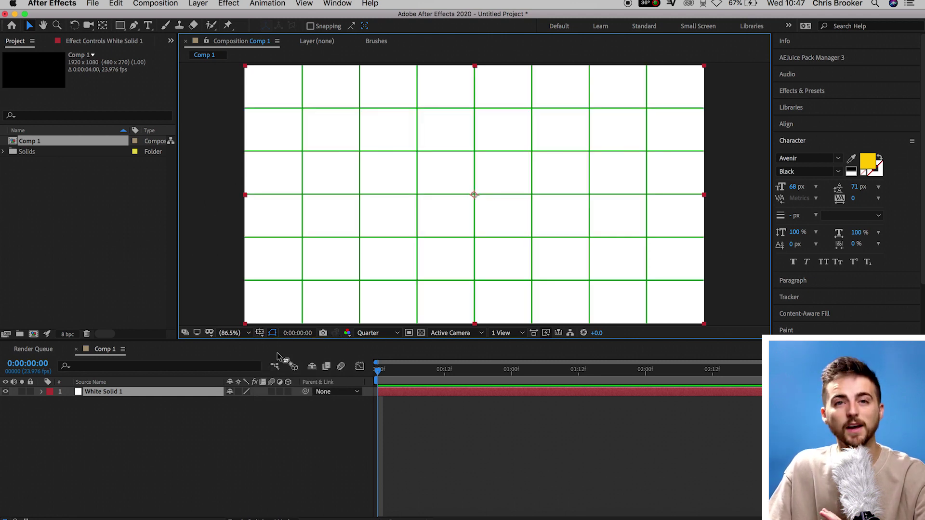
click(123, 31)
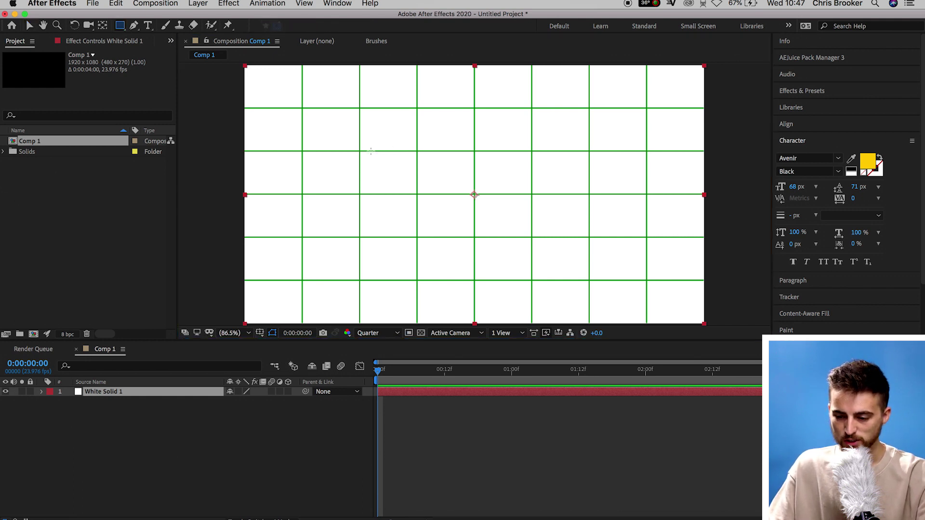
drag(360, 152, 647, 195)
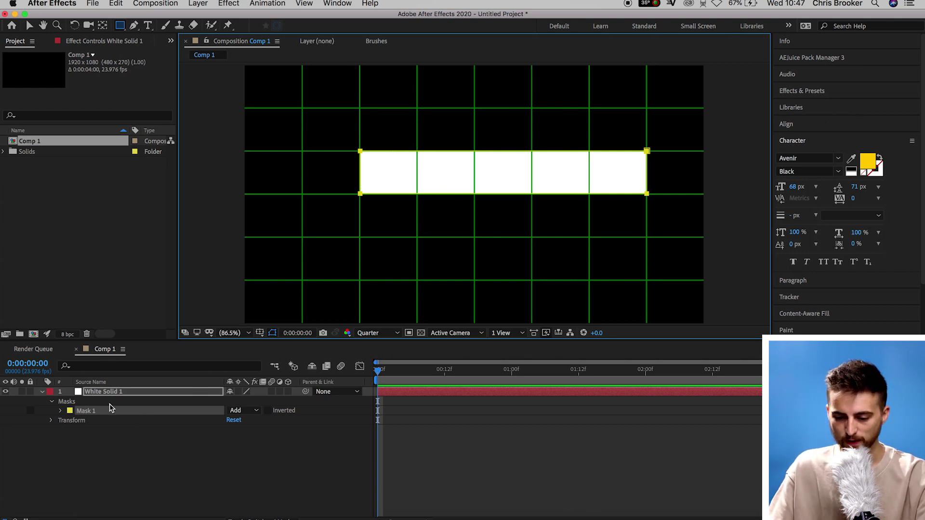
Step: Shift the masked white bar left by changing the solid layer's X position to 856
click(143, 392)
key(p)
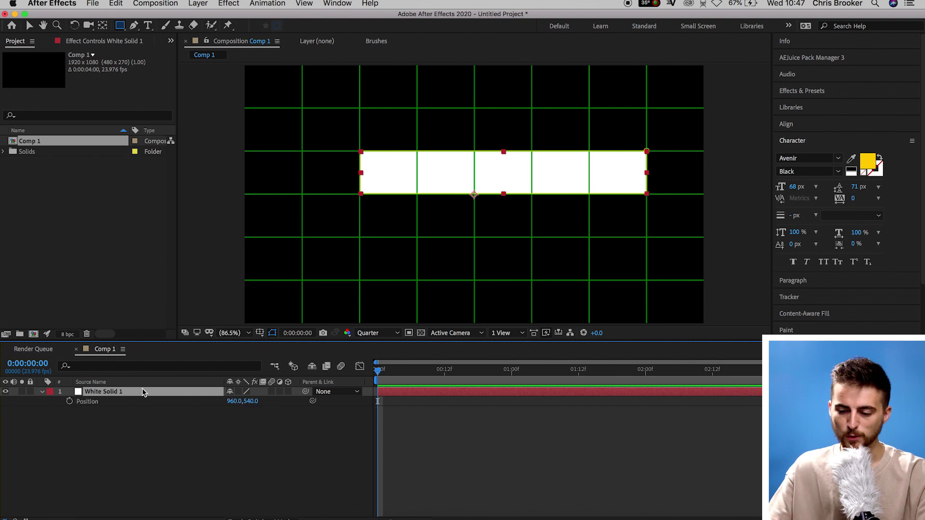
drag(234, 401, 182, 406)
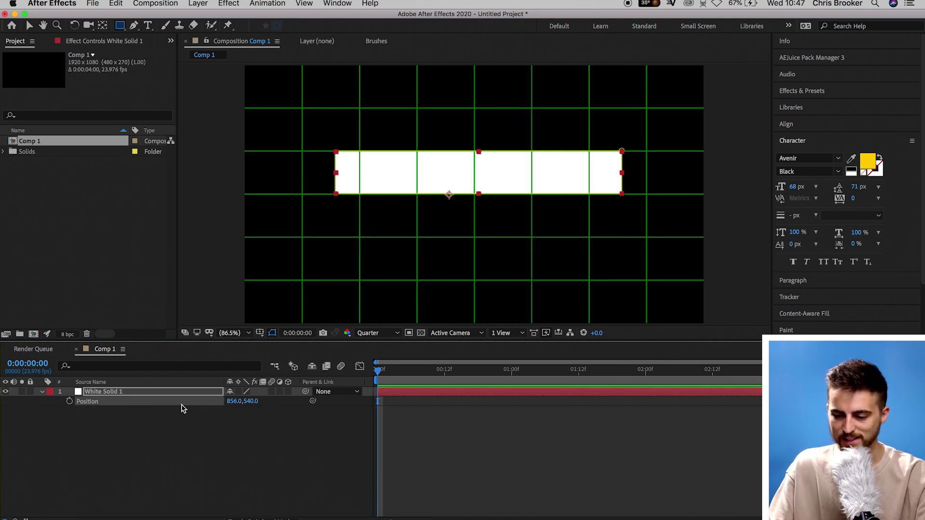
click(383, 441)
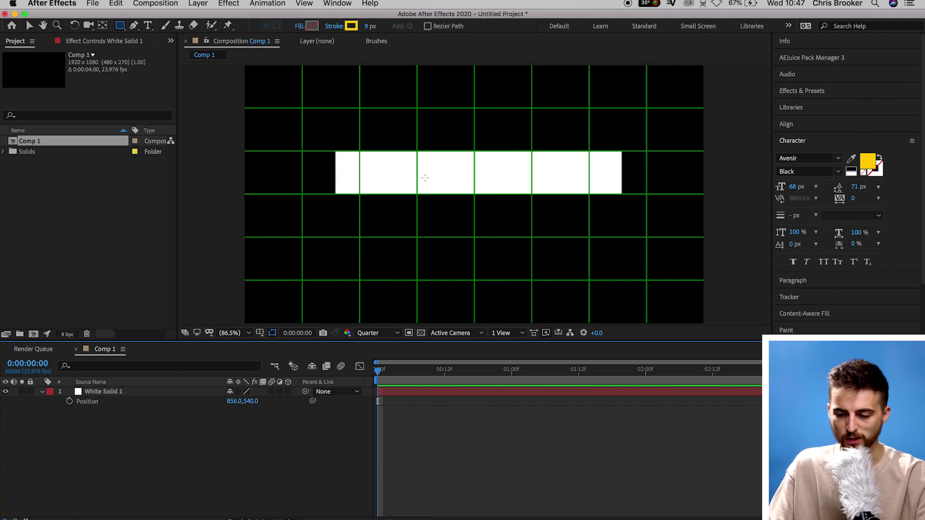
Step: Reveal the mask properties of the white solid and set a Mask Path keyframe at 0:00:01:00
click(141, 392)
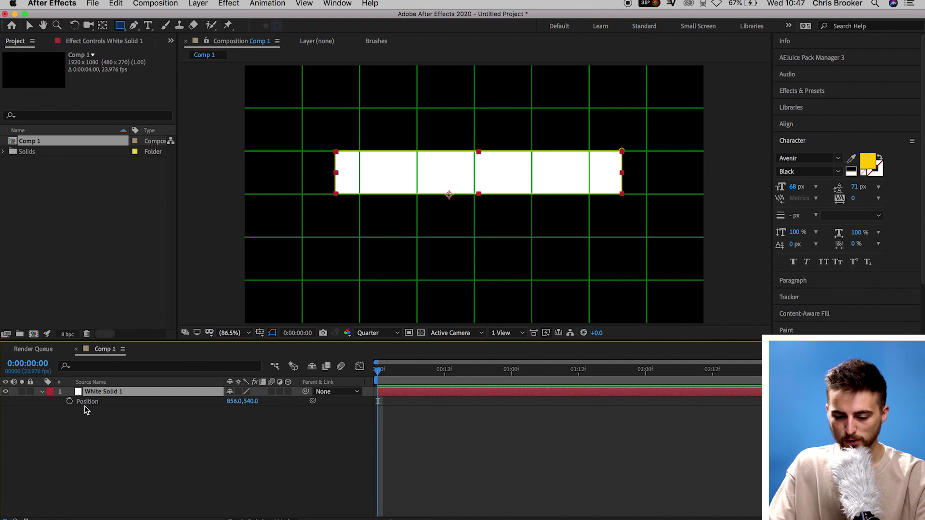
key(m)
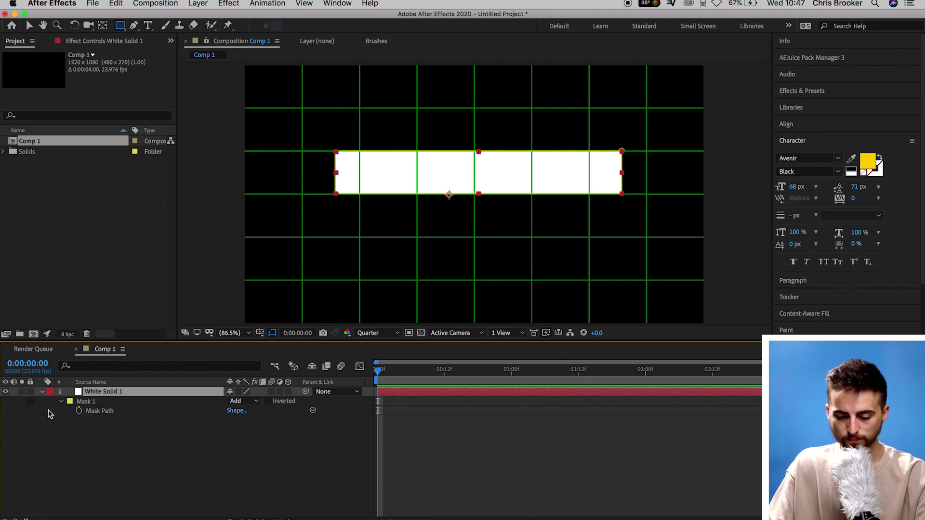
click(62, 401)
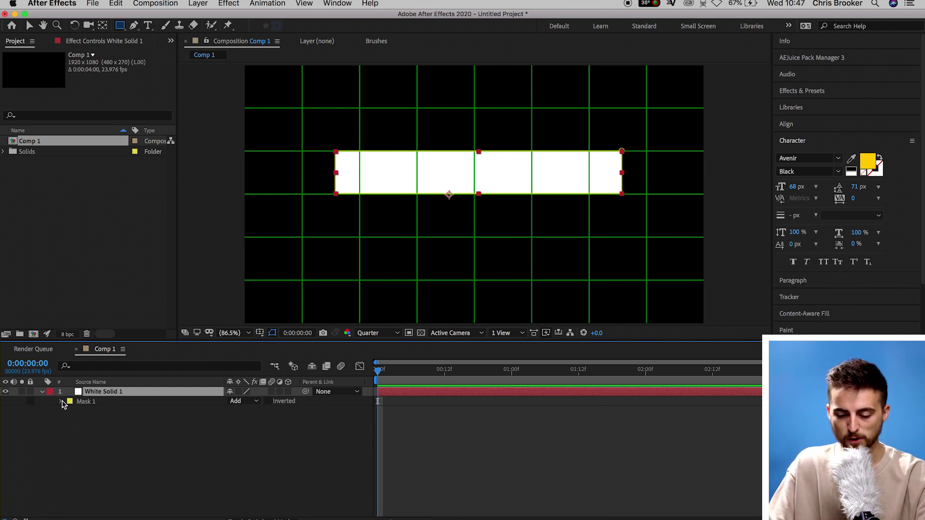
click(63, 401)
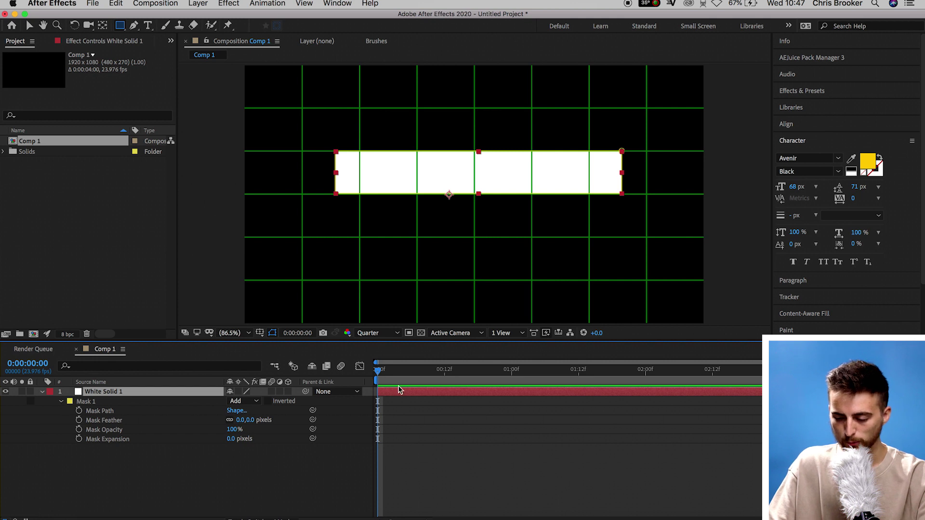
drag(386, 382, 513, 386)
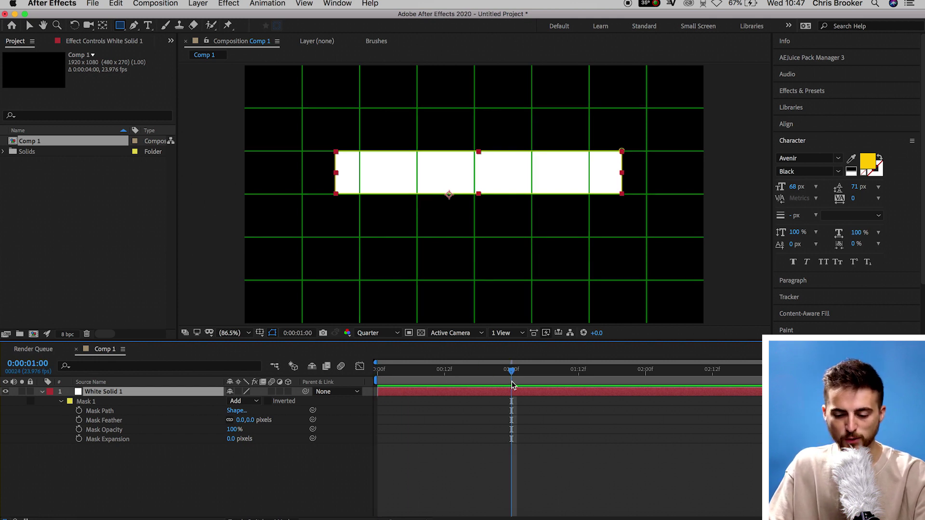
click(79, 413)
Step: At 0:00:00:00, collapse the mask by moving its two left corner points onto the right edge, and preview the reveal
drag(511, 372, 365, 383)
click(426, 432)
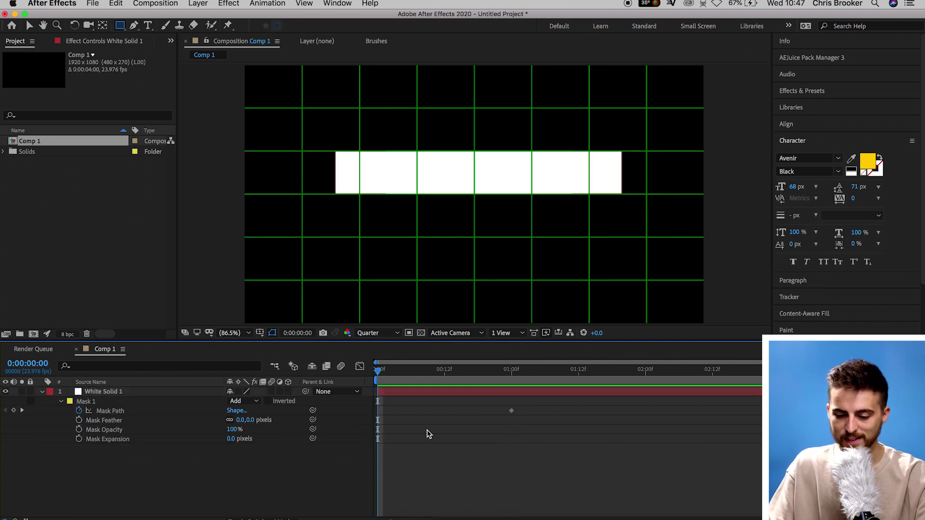
click(87, 402)
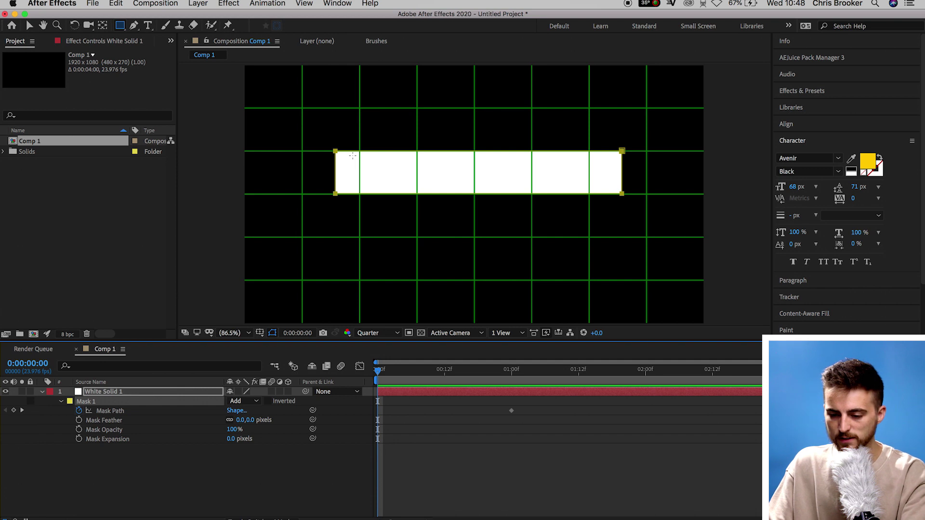
key(v)
click(345, 156)
click(336, 152)
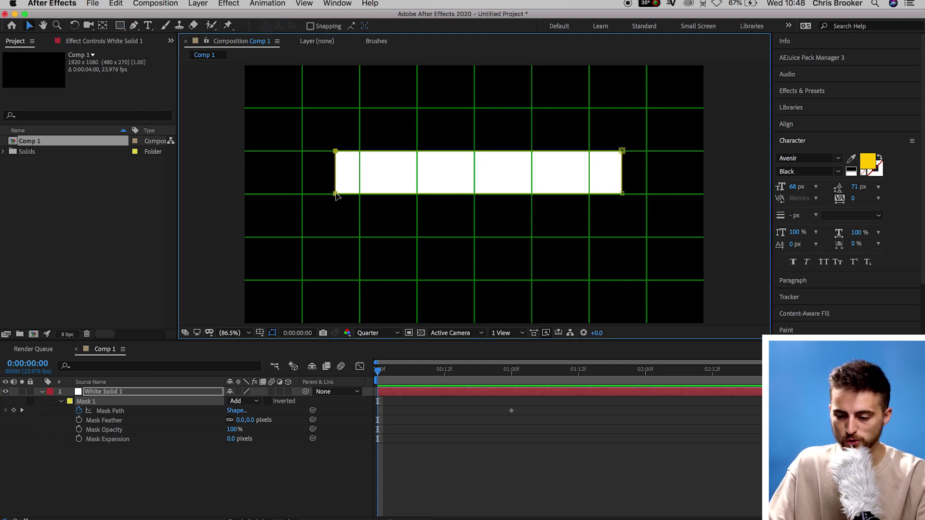
drag(336, 195, 622, 195)
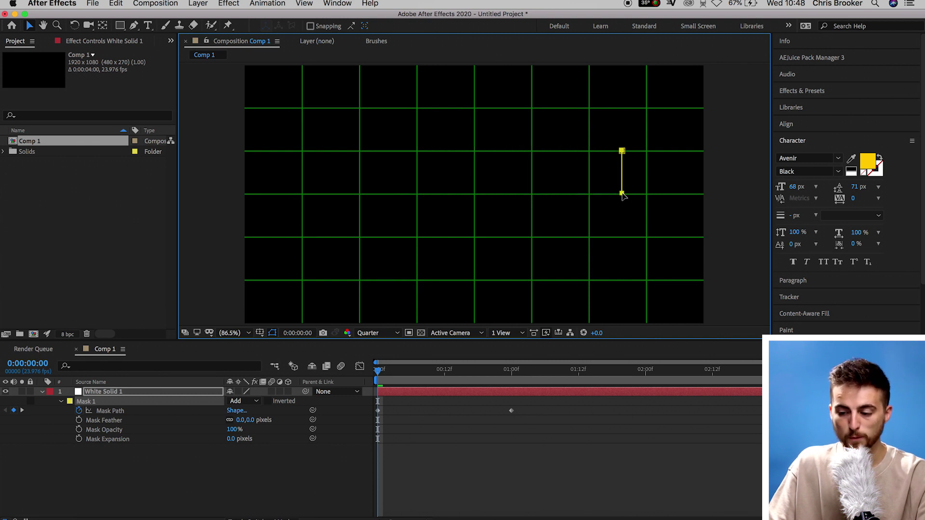
click(476, 462)
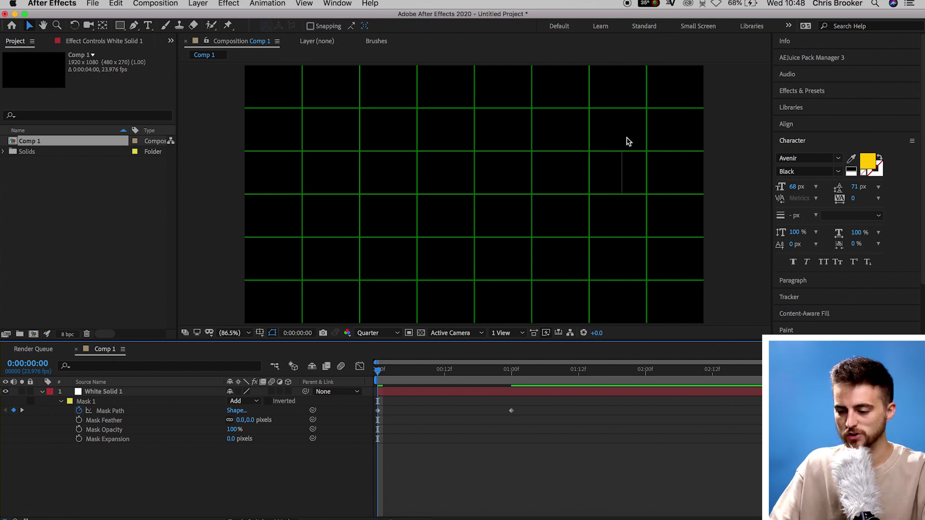
key(space)
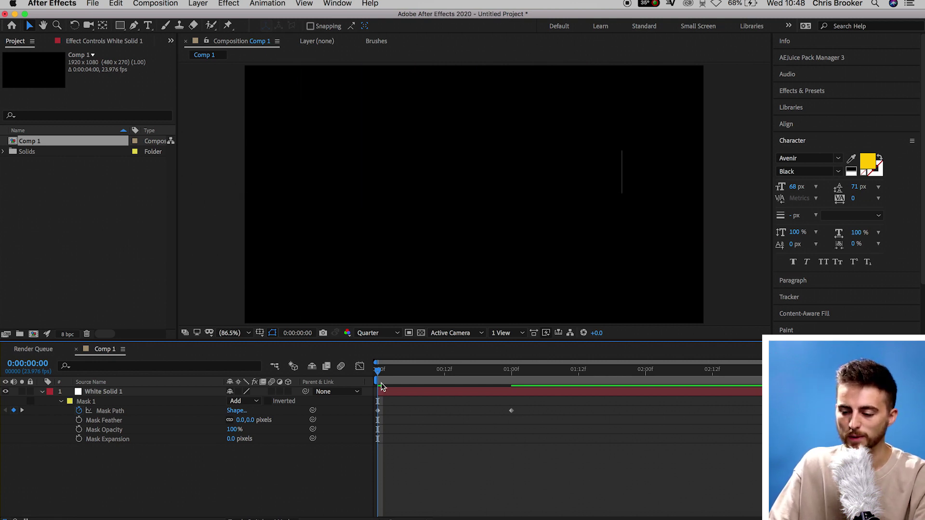
key(space)
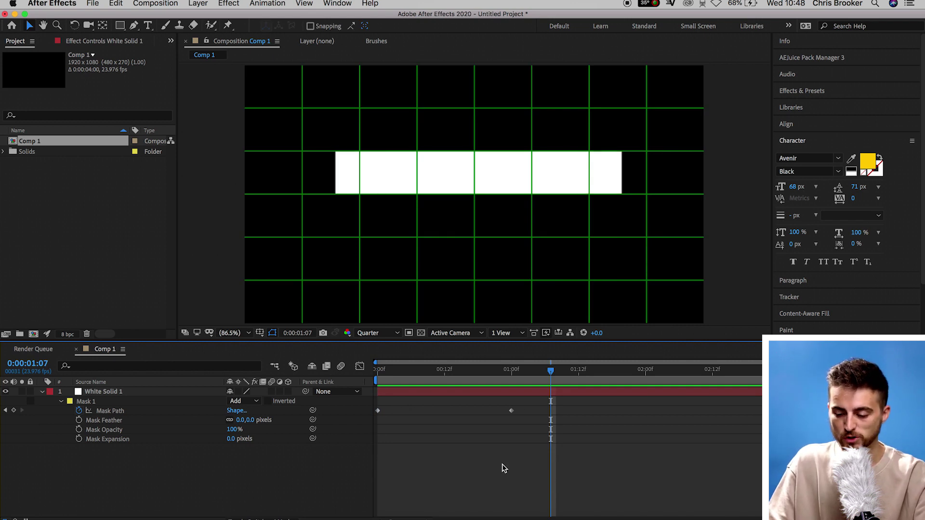
Step: Speed up the reveal by moving the second Mask Path keyframe earlier to 0:00:00:18, and preview it from the start
click(512, 411)
drag(510, 416, 478, 416)
key(Home)
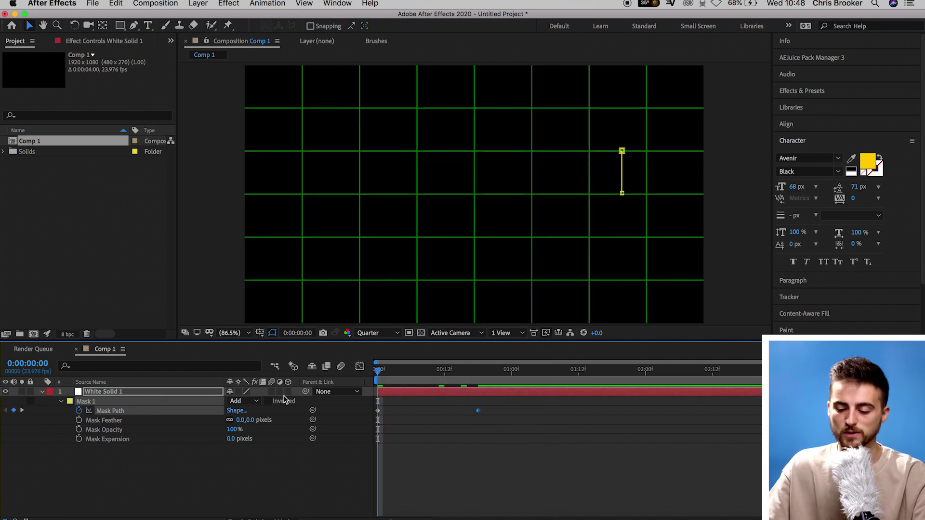
key(space)
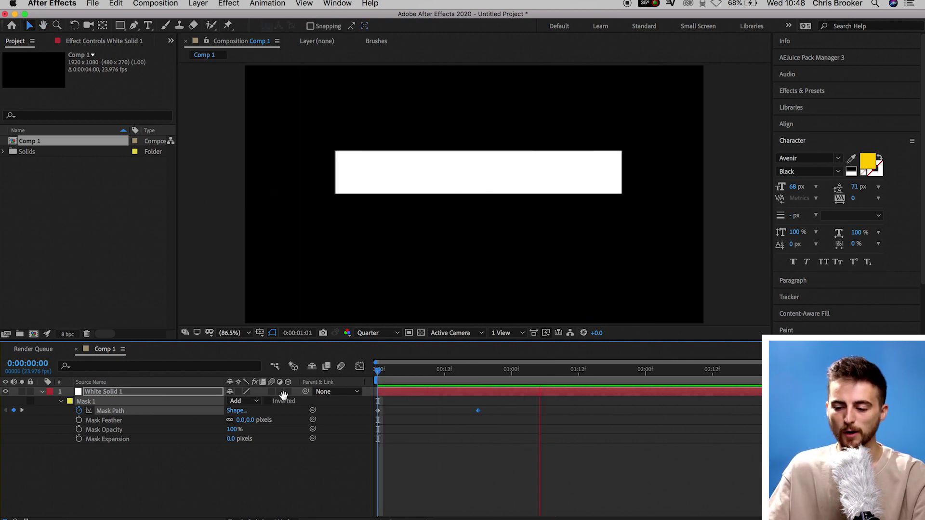
key(space)
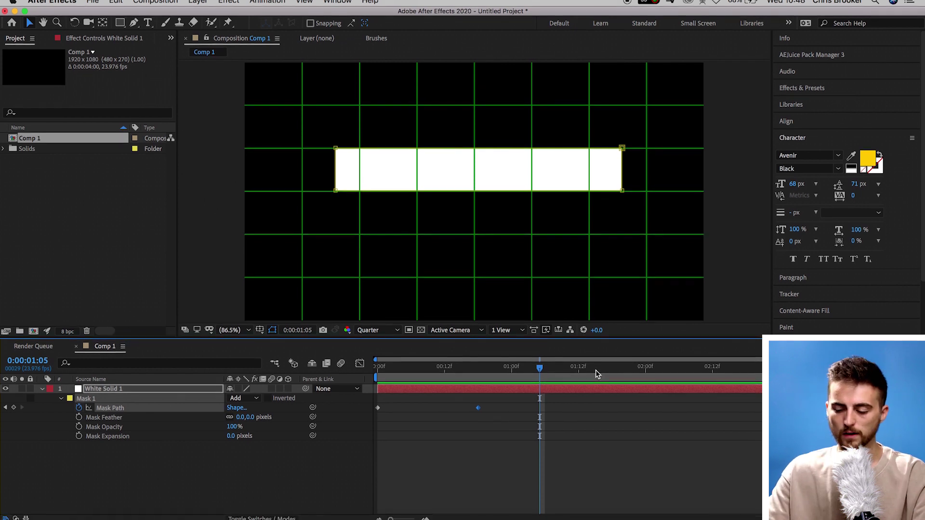
Step: Apply Easy Ease to both Mask Path keyframes and play the eased reveal from the start
drag(503, 427, 366, 390)
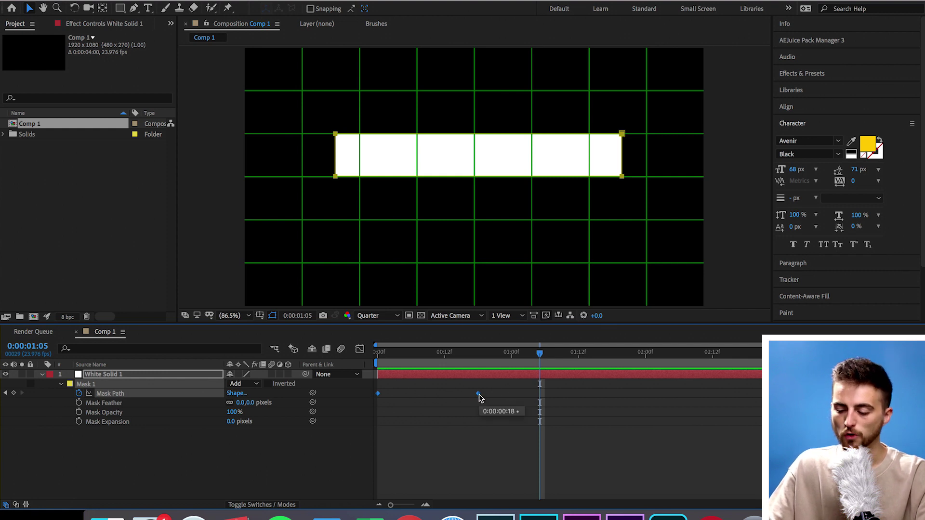
right_click(478, 394)
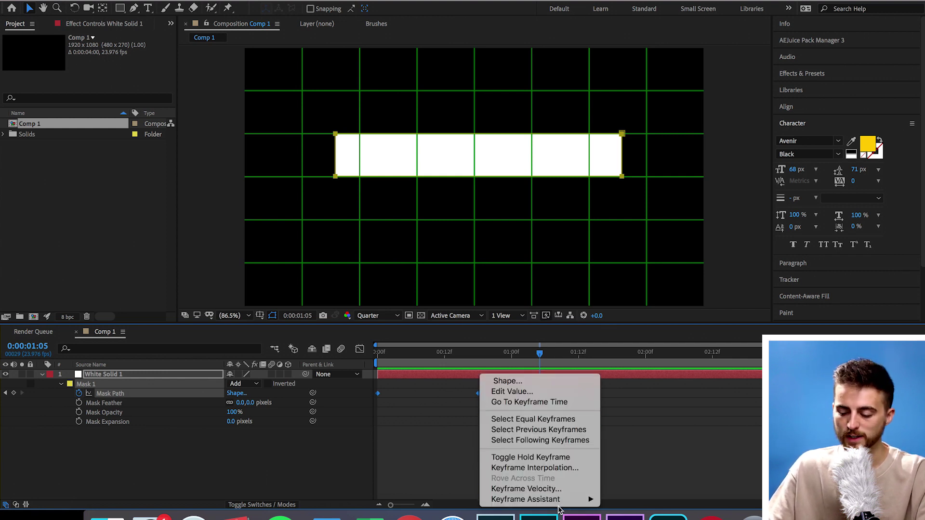
mouse_move(567, 500)
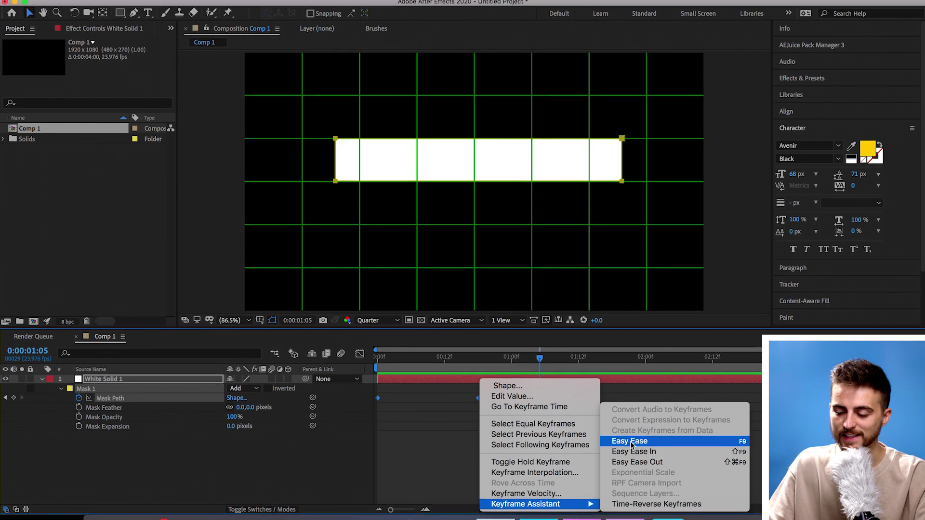
click(631, 436)
key(Home)
key(ctrl+apostrophe)
key(space)
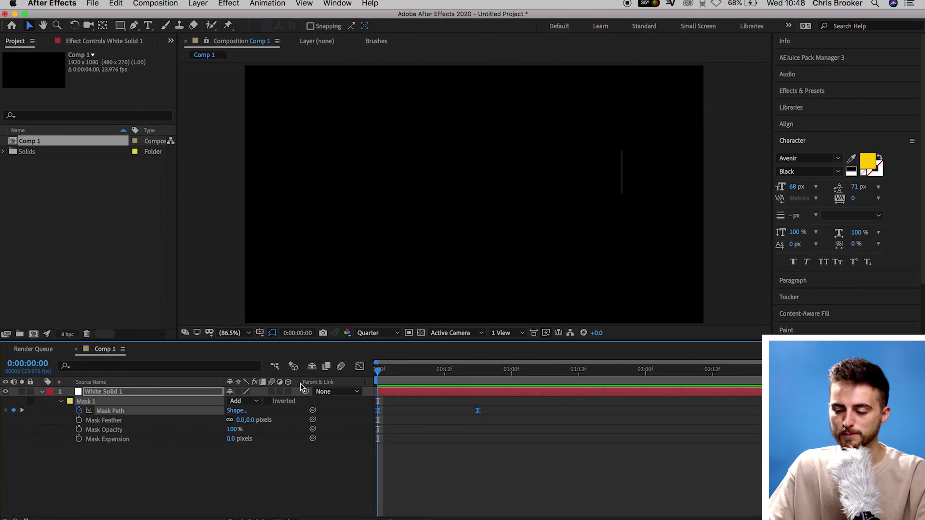
key(space)
key(ctrl+apostrophe)
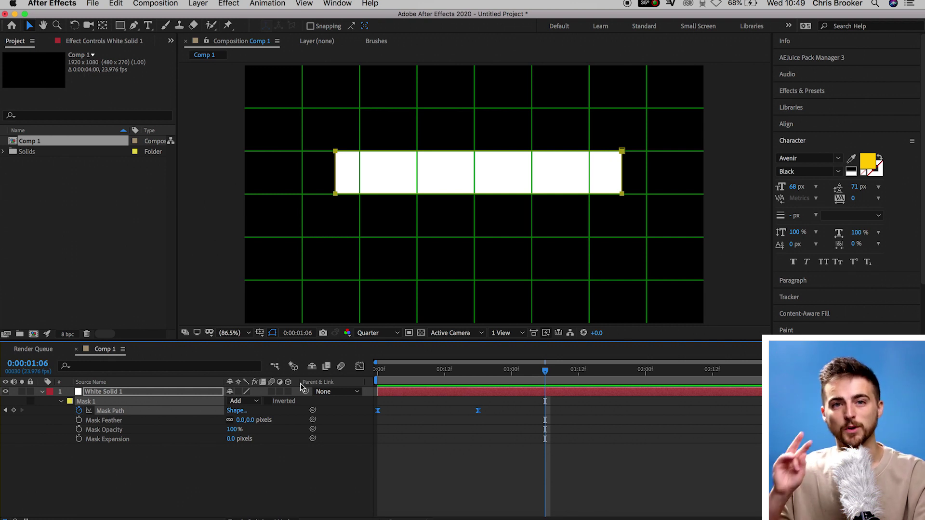
Step: Duplicate the white bar layer and move the lower layer in the stack down to a Y position of 775
click(157, 393)
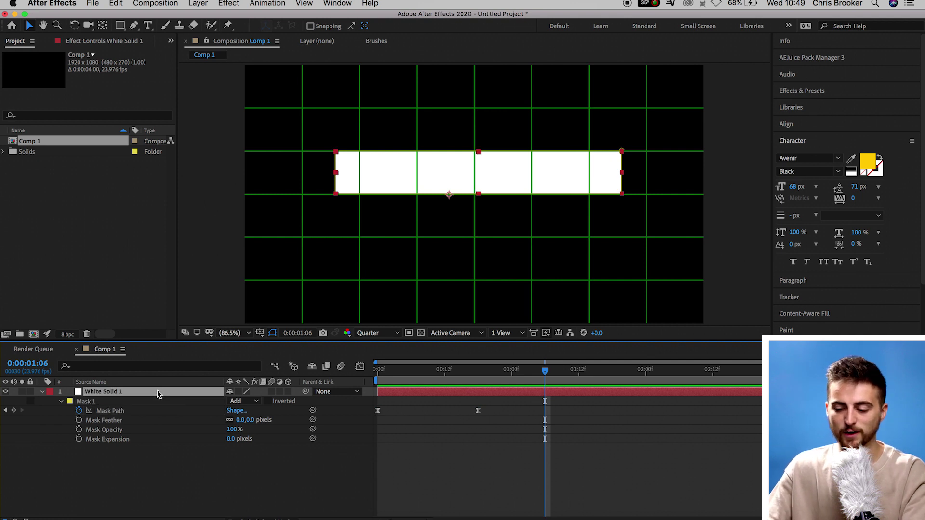
key(ctrl+d)
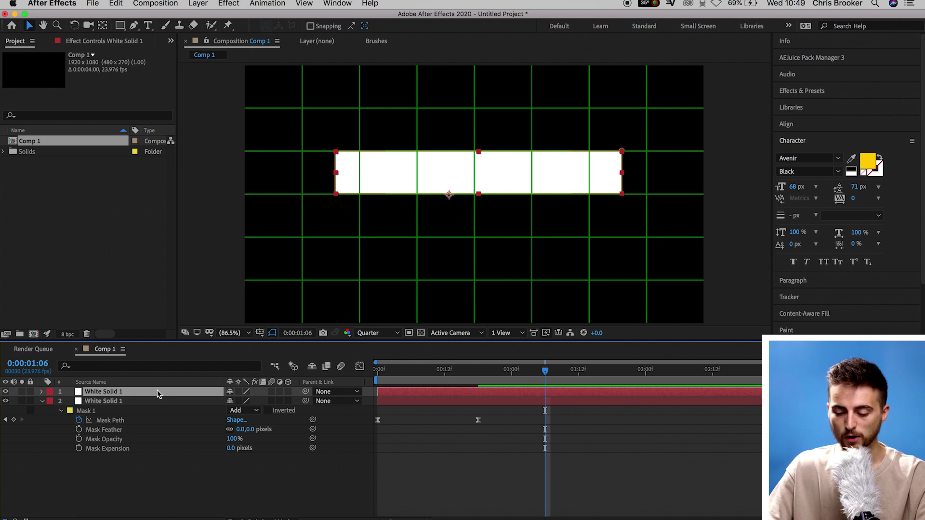
click(157, 401)
key(p)
drag(257, 411, 380, 417)
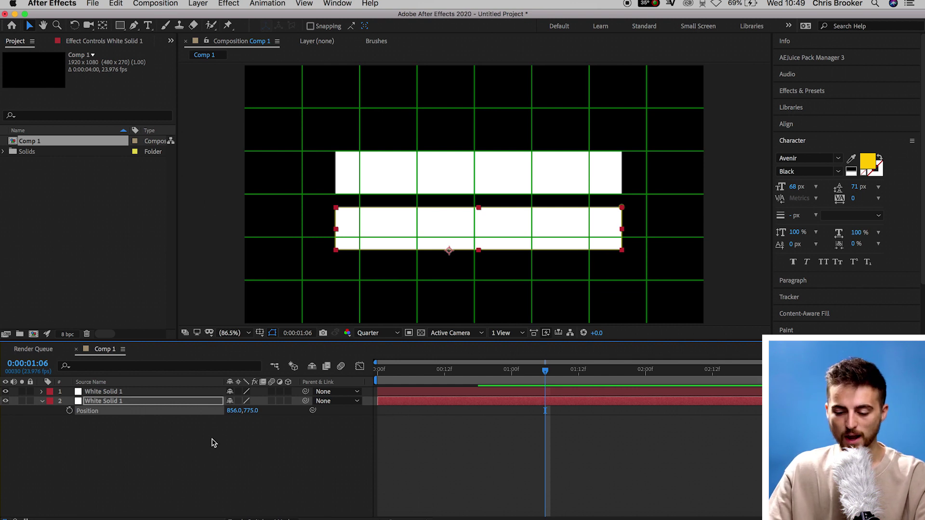
Step: Select both white bar layers and move them up together, bringing the upper bar's Y position to 511
drag(212, 439, 96, 391)
key(p)
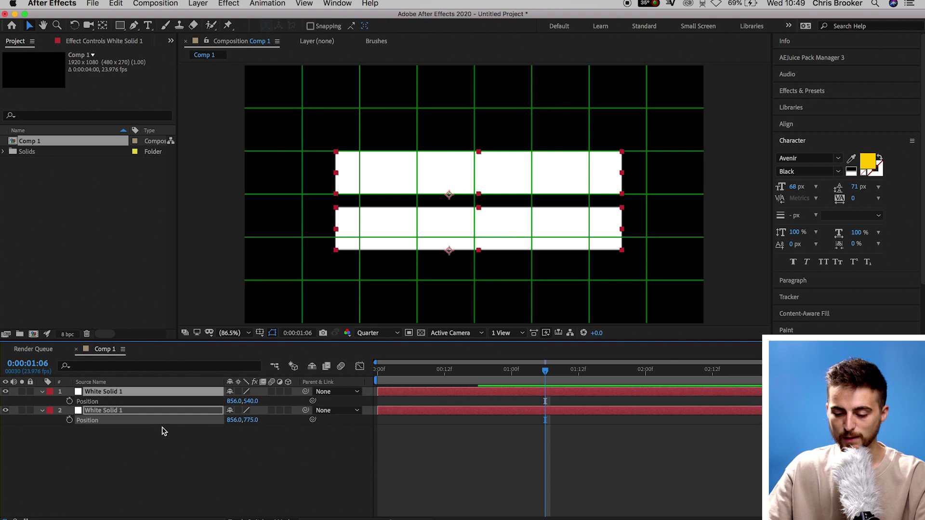
click(250, 401)
text(500)
key(Return)
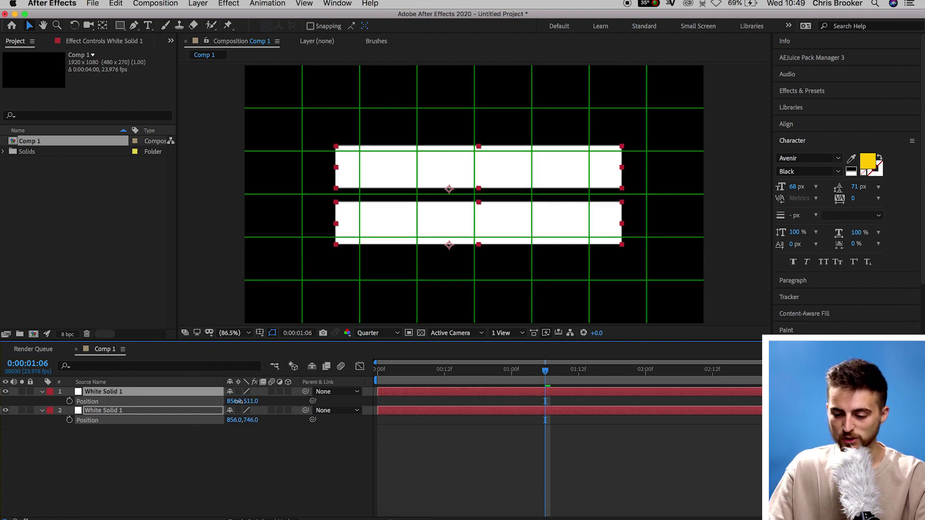
Step: Move both white bars up together to bring the upper bar's Y position to 510, and hide the grid overlay
drag(232, 403, 240, 401)
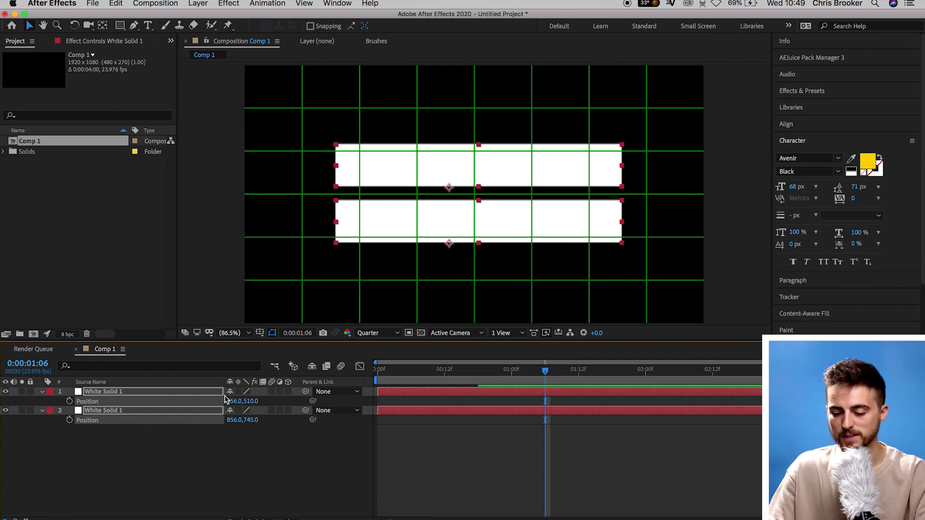
click(343, 460)
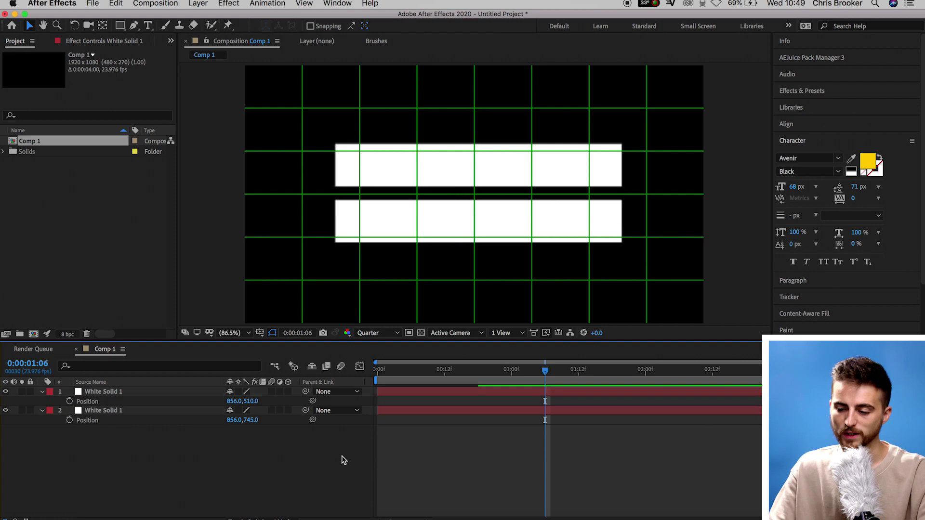
click(259, 333)
click(296, 353)
Step: Preview the reveal of both white bars from the start of the composition
click(451, 380)
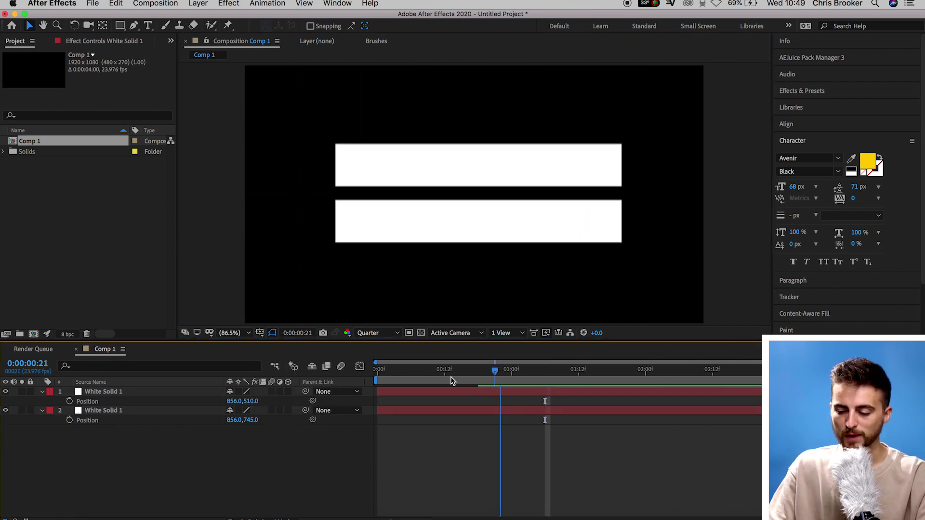
key(Home)
key(space)
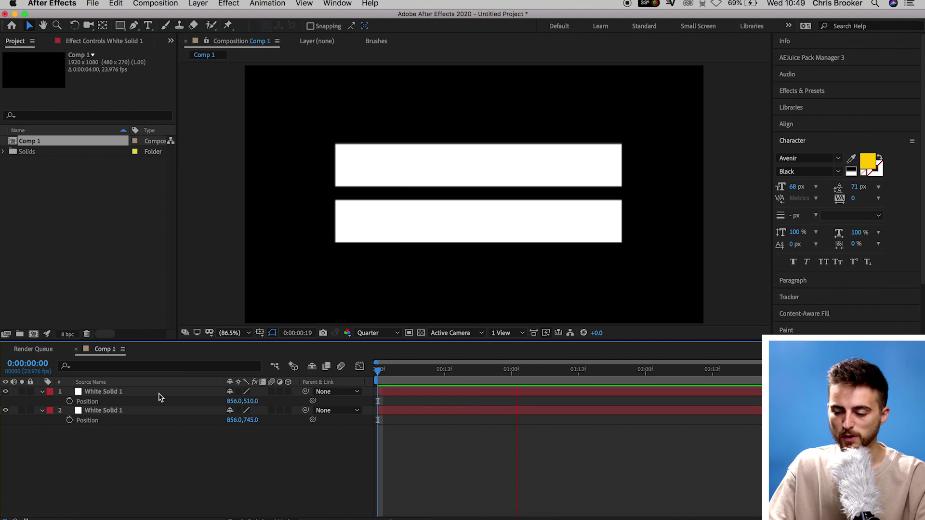
key(space)
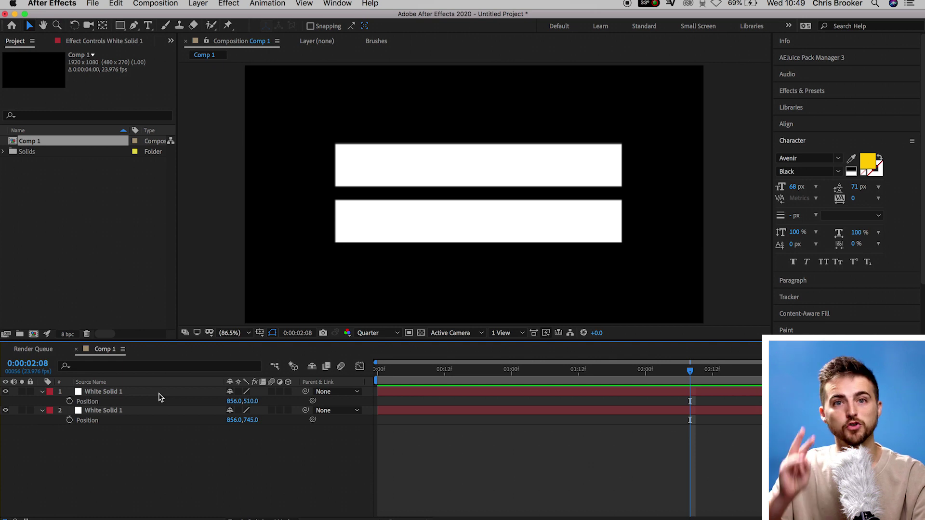
Step: Duplicate both white bar layers and change the label colour of the duplicates to Yellow
drag(176, 461, 214, 369)
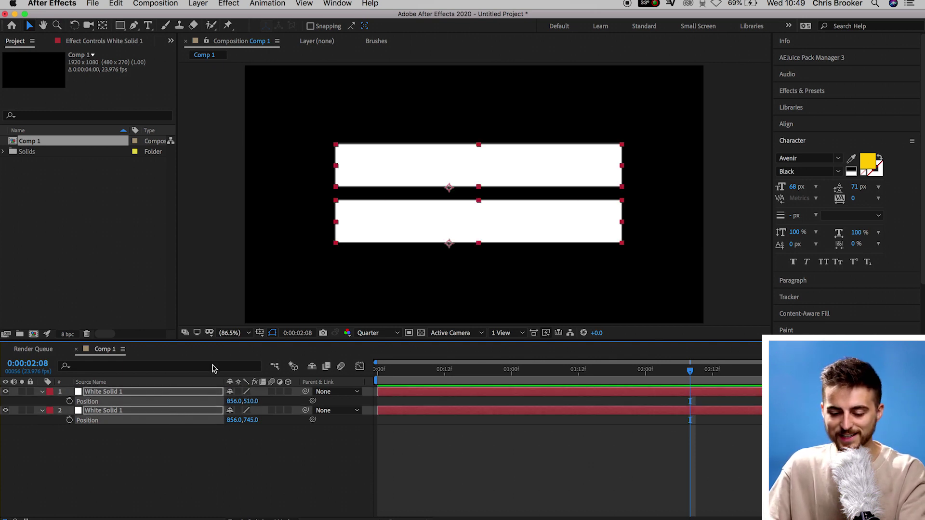
key(super+d)
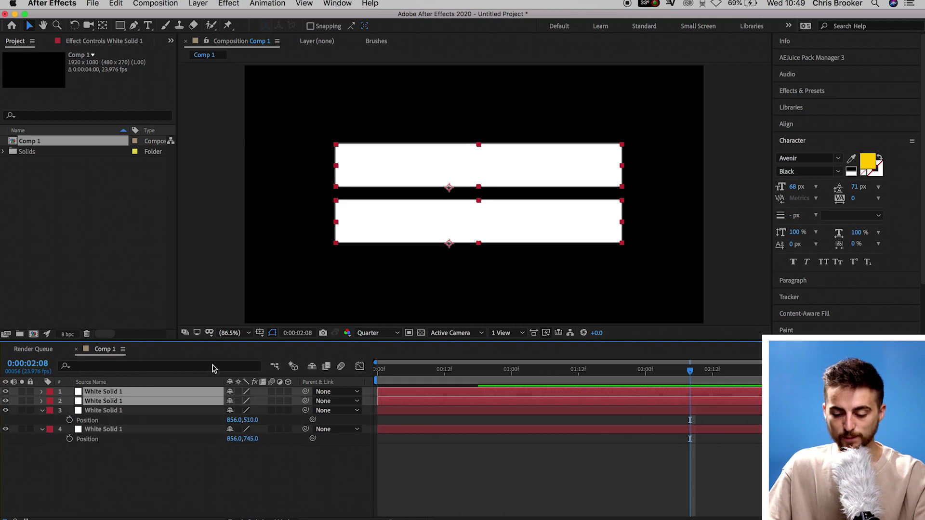
click(50, 402)
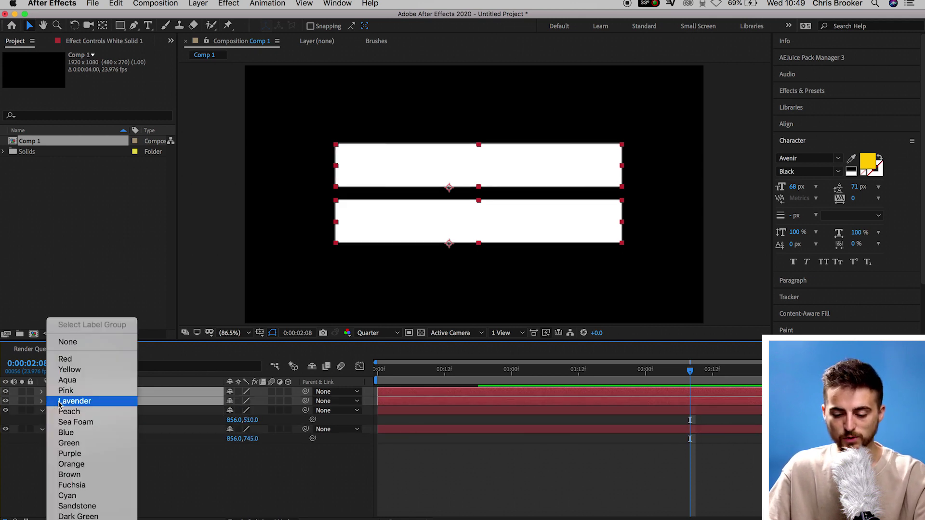
click(50, 402)
click(50, 402)
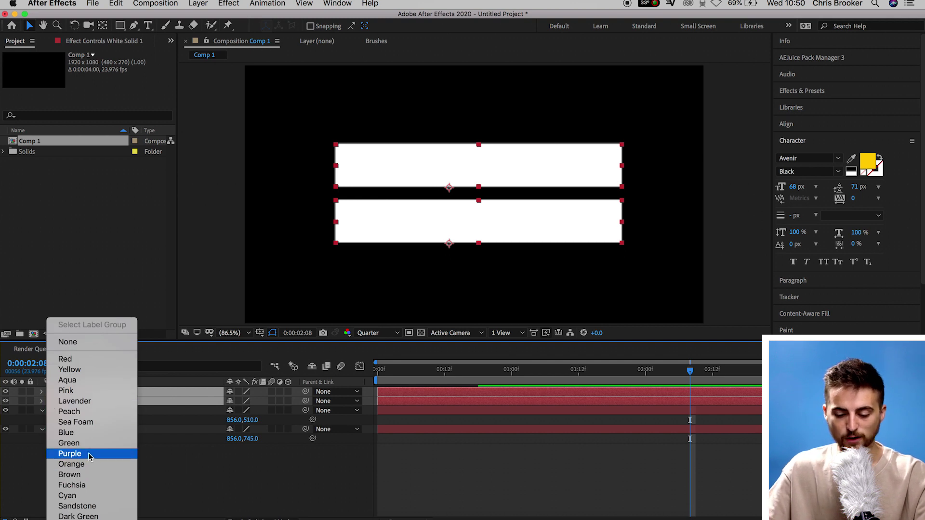
click(89, 371)
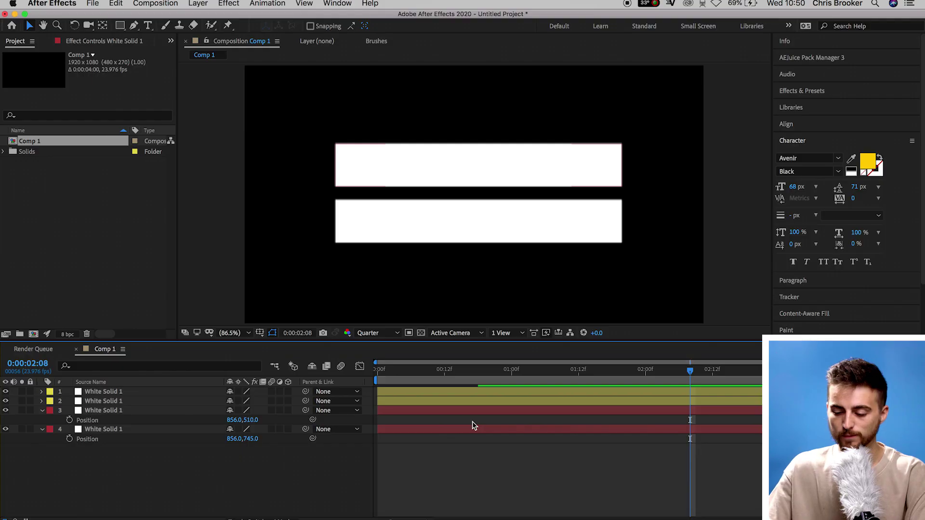
Step: Preview the animation from the start and apply the Tint effect to the upper bar's yellow-labelled duplicate
click(483, 391)
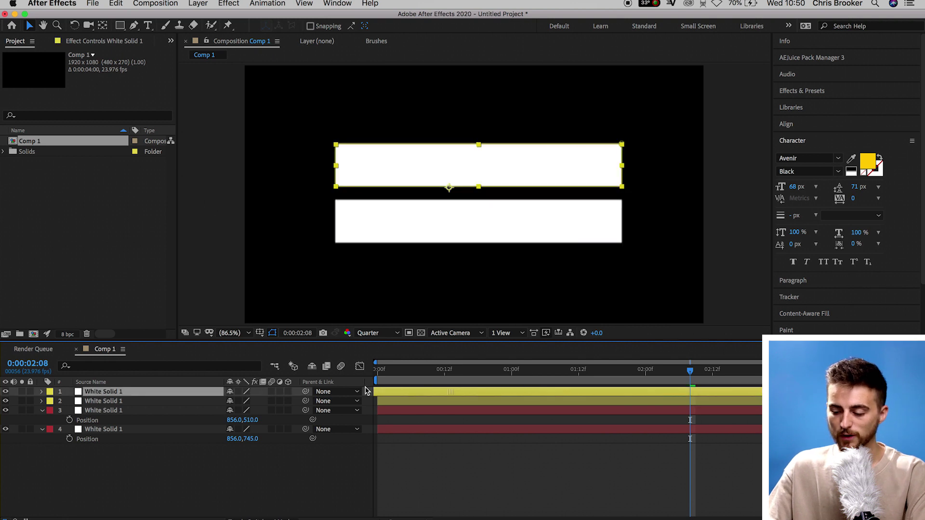
key(space)
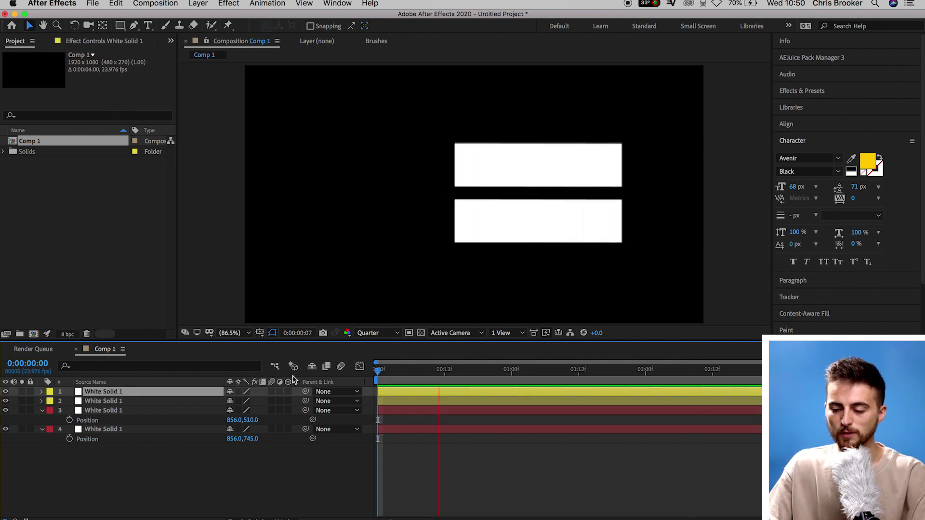
key(space)
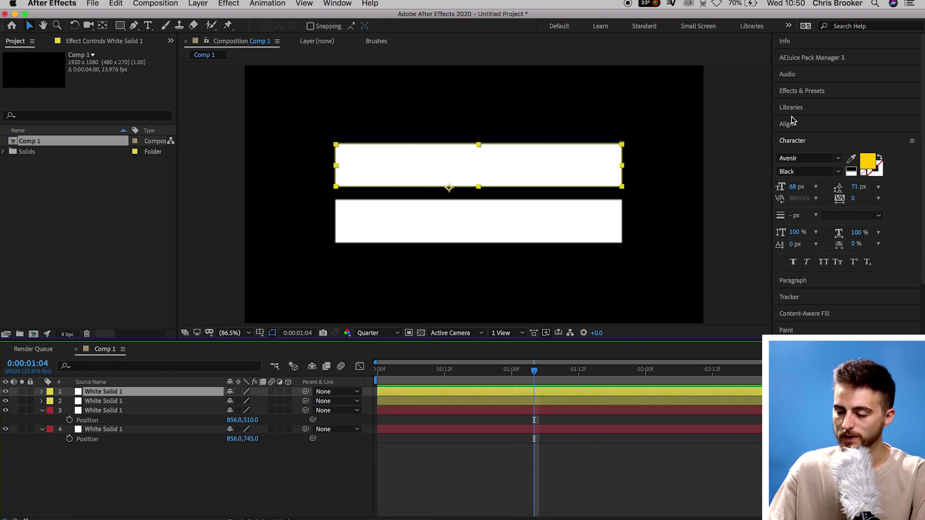
click(813, 96)
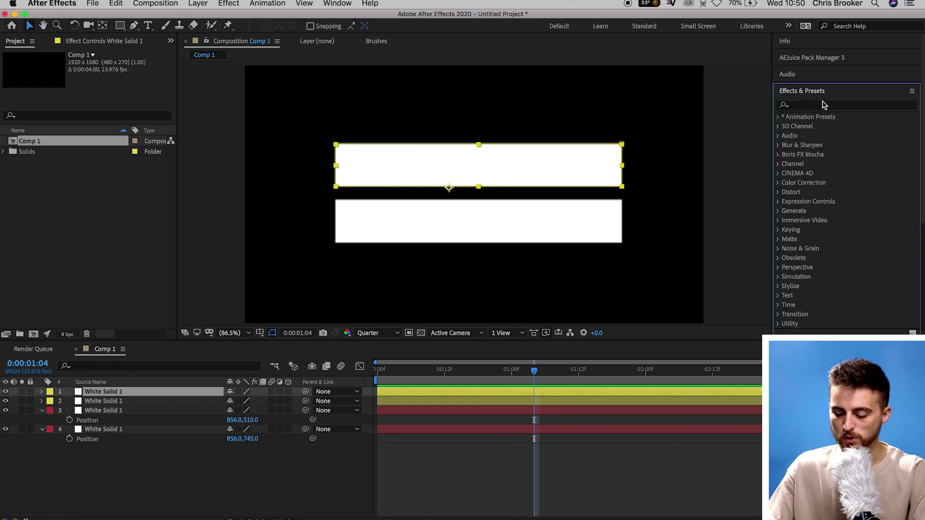
click(822, 103)
text(tint)
drag(831, 155, 554, 198)
drag(496, 175, 497, 175)
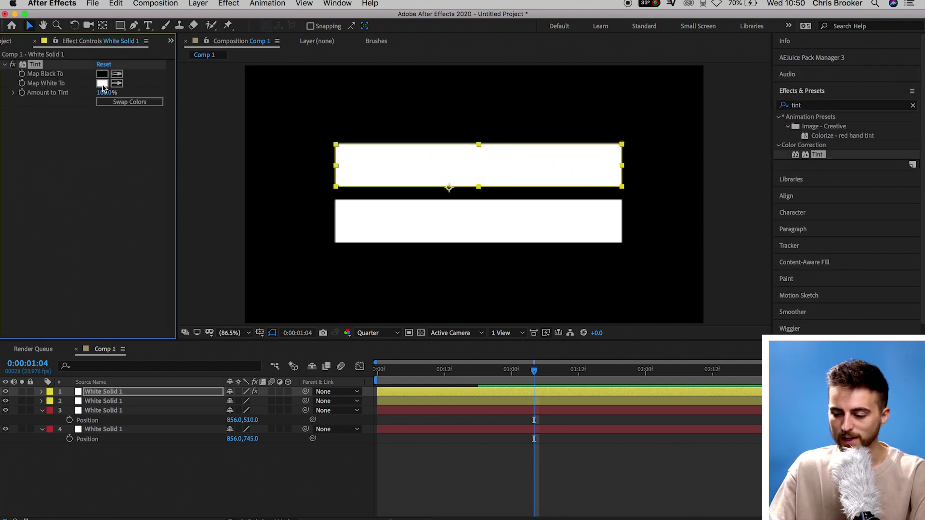
Step: Set the Tint effect's Map White To colour to a golden orange
click(102, 83)
drag(801, 142, 565, 127)
drag(502, 198, 563, 243)
drag(578, 278, 582, 262)
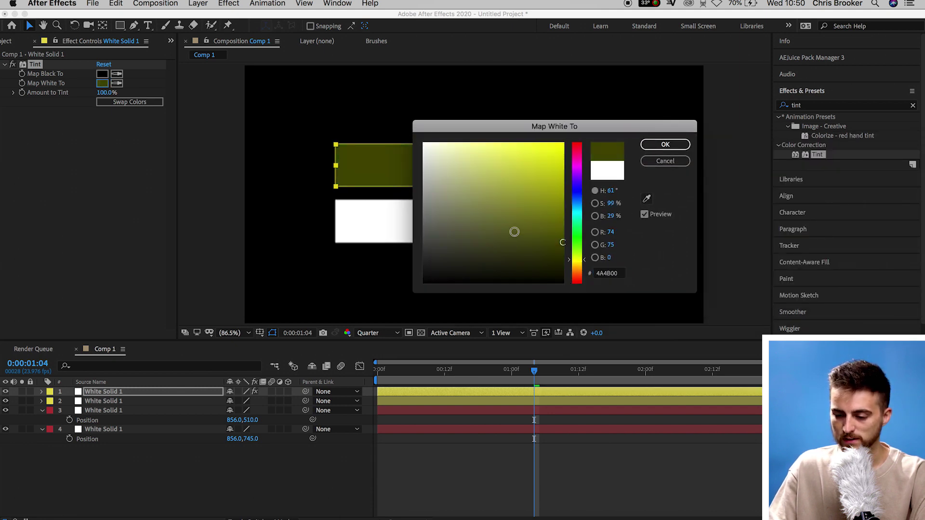
drag(514, 232, 568, 126)
drag(567, 261, 567, 265)
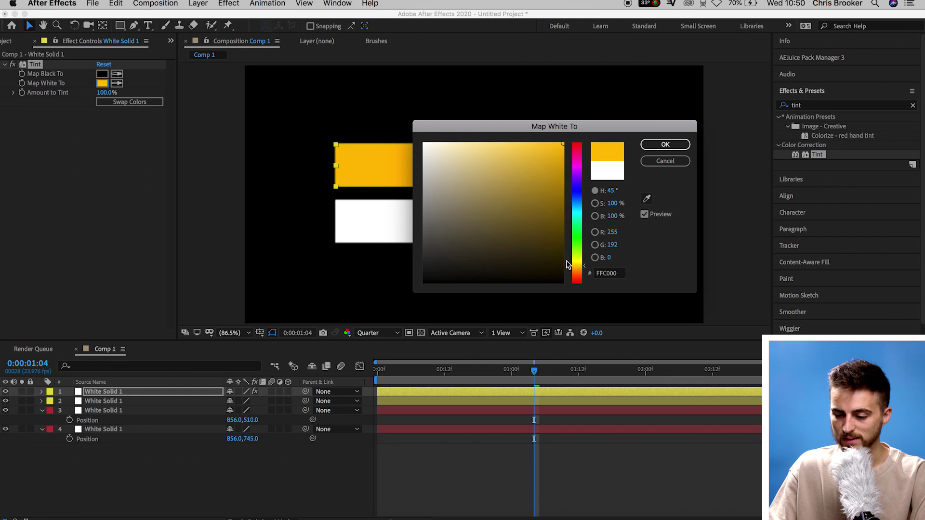
drag(545, 192, 564, 152)
click(665, 146)
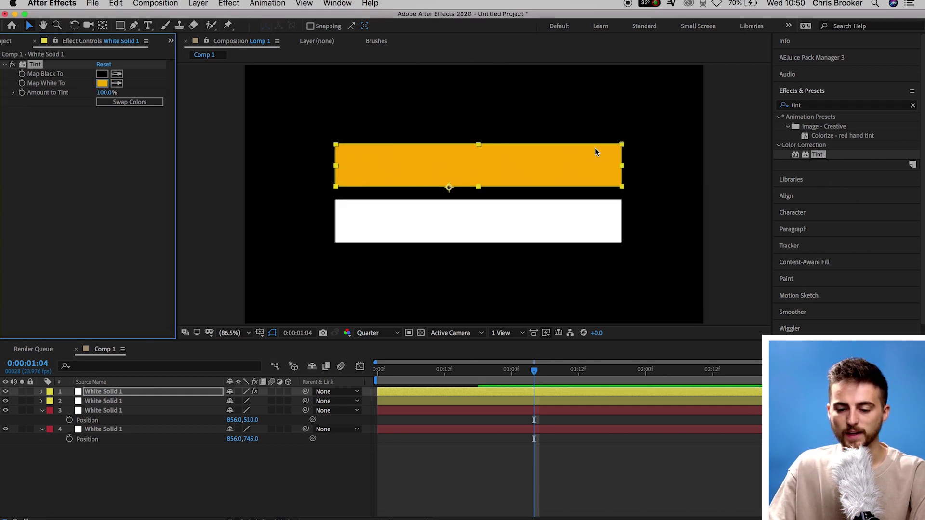
Step: Copy the Tint effect to the lower bar's yellow-labelled duplicate and preview the result from the start
click(97, 402)
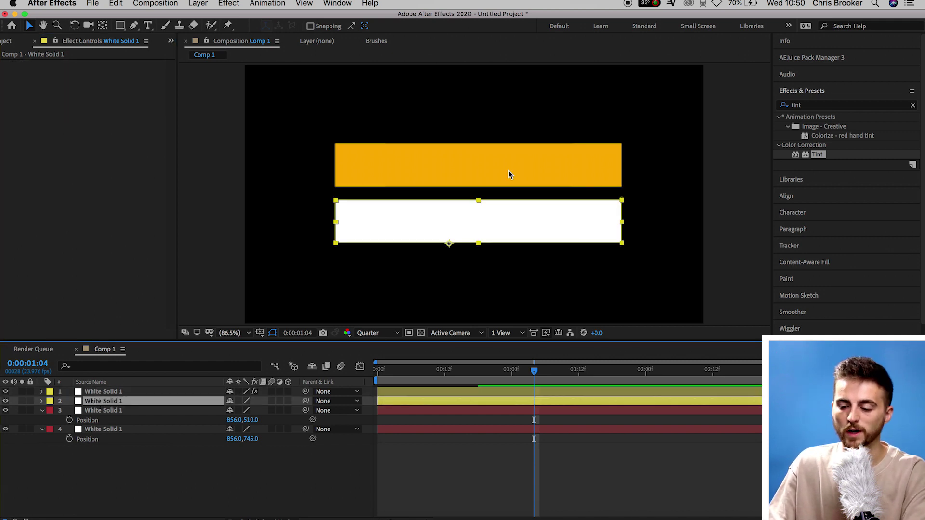
key(super+v)
click(347, 287)
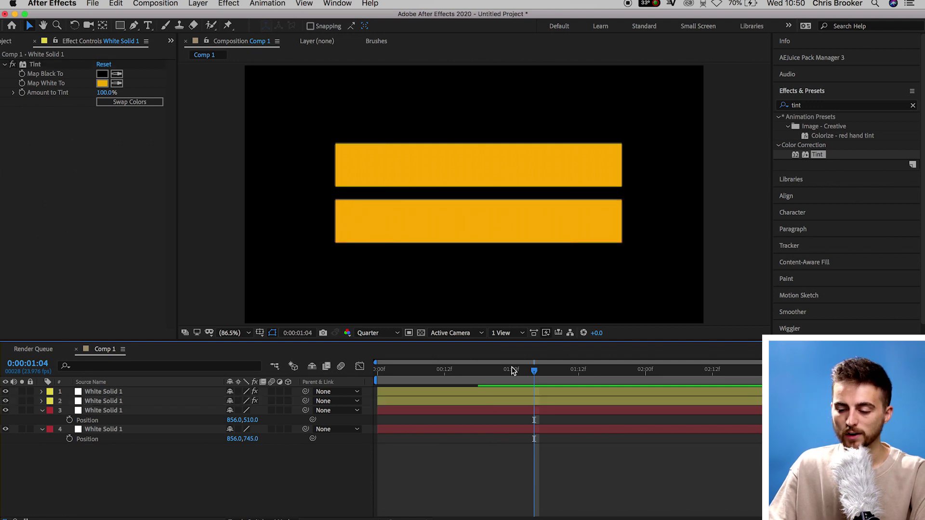
key(Home)
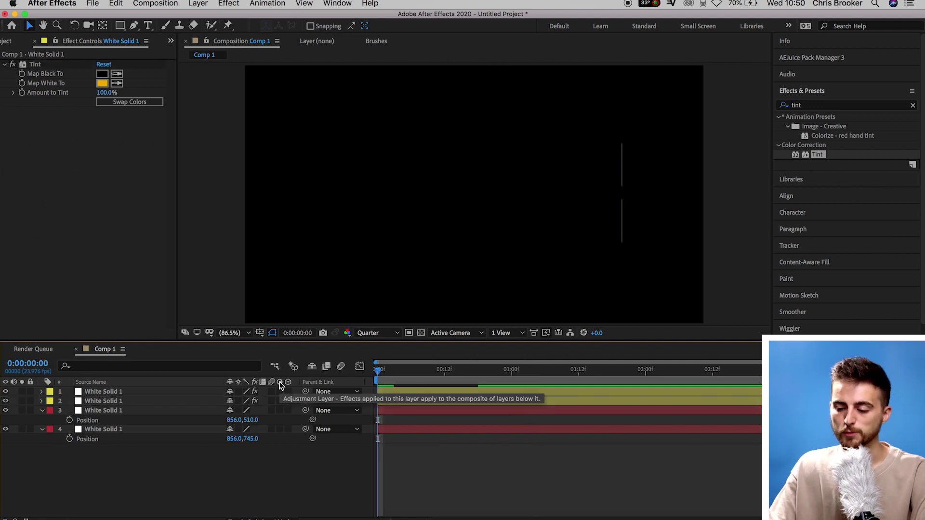
key(space)
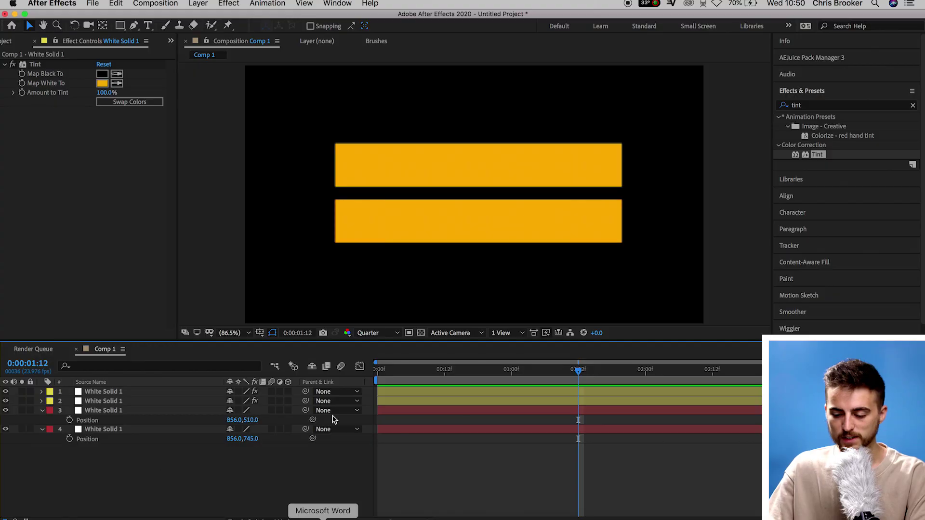
Step: Shift both yellow-labelled bar layers later in time so they start at 0:00:00:06
click(417, 401)
shift+click(429, 392)
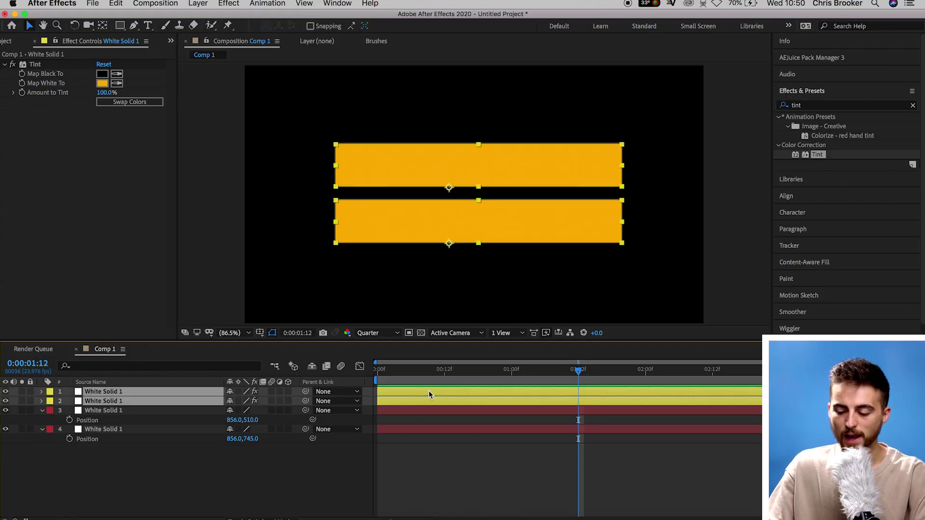
drag(413, 392, 447, 391)
Step: Play the staggered white and orange reveal from the start of the composition
click(411, 371)
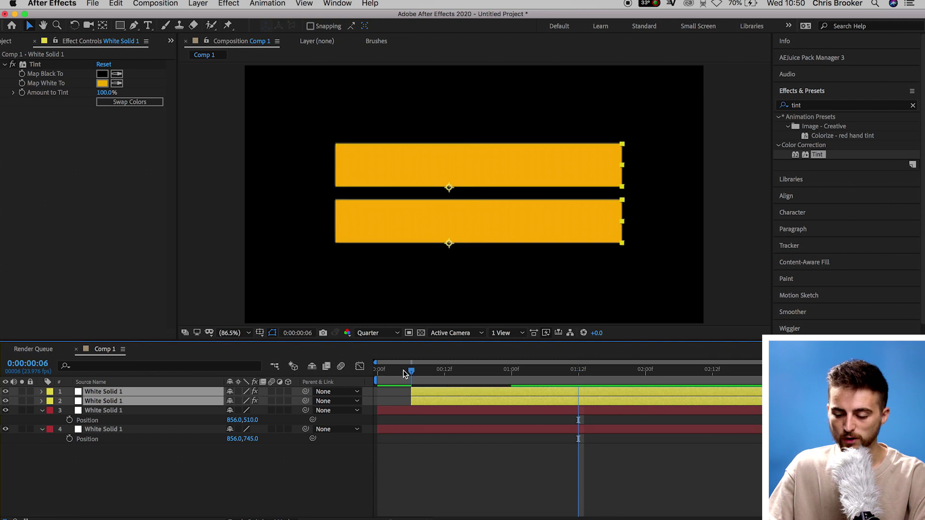
drag(397, 370, 378, 371)
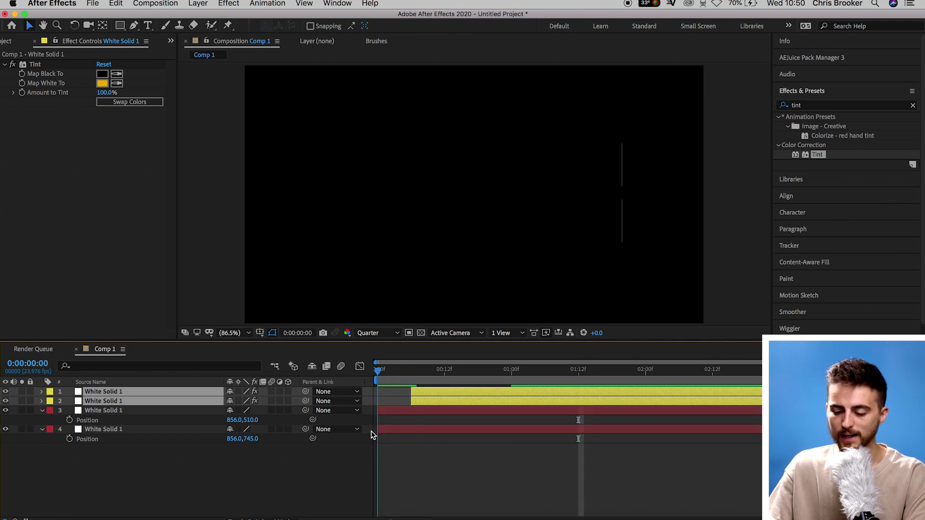
click(458, 468)
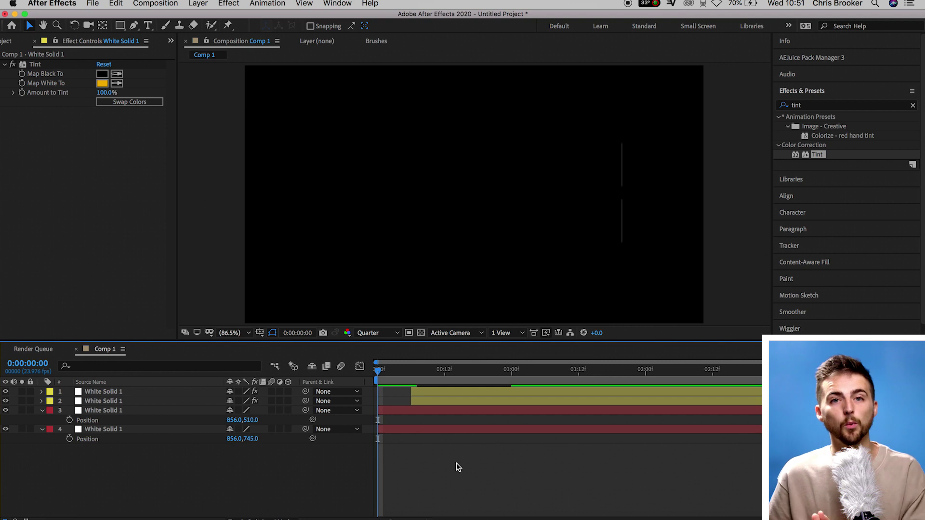
key(space)
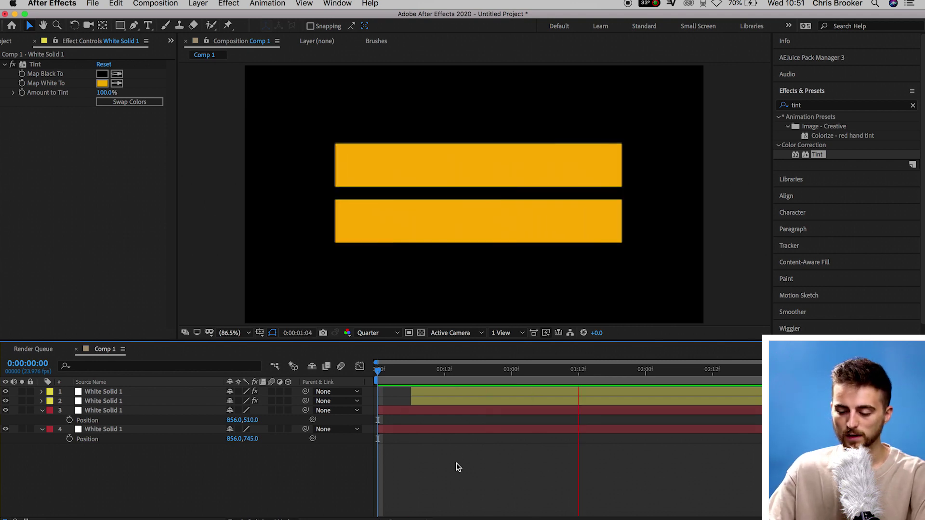
key(space)
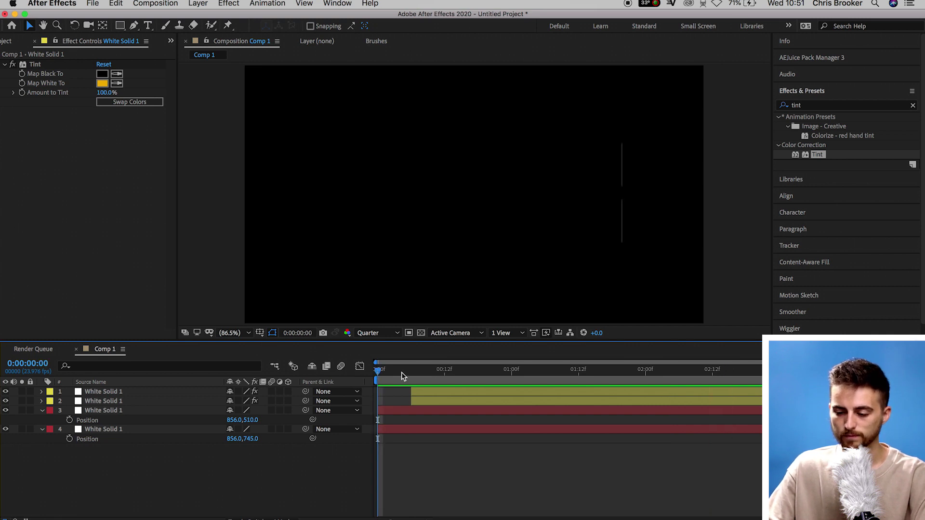
key(space)
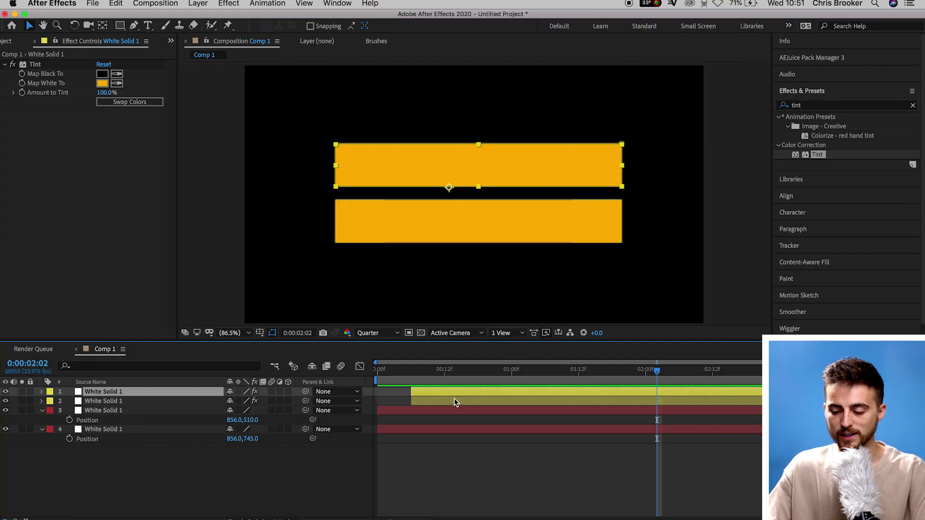
Step: Delay both yellow-labelled bar layers by two more frames
shift+click(449, 400)
key(alt+Page_Down)
key(alt+Page_Down)
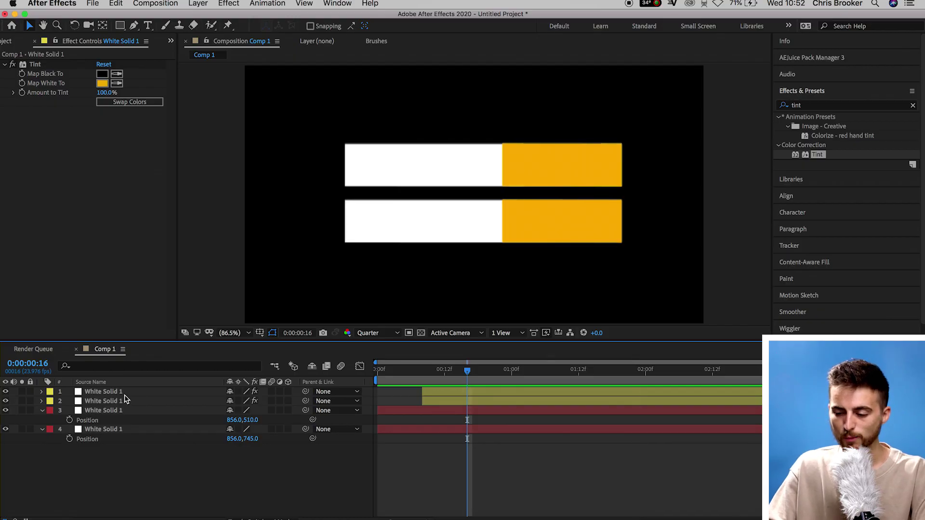
Step: Move the upper white bar layer in the stack directly below its matching orange bar layer
click(115, 395)
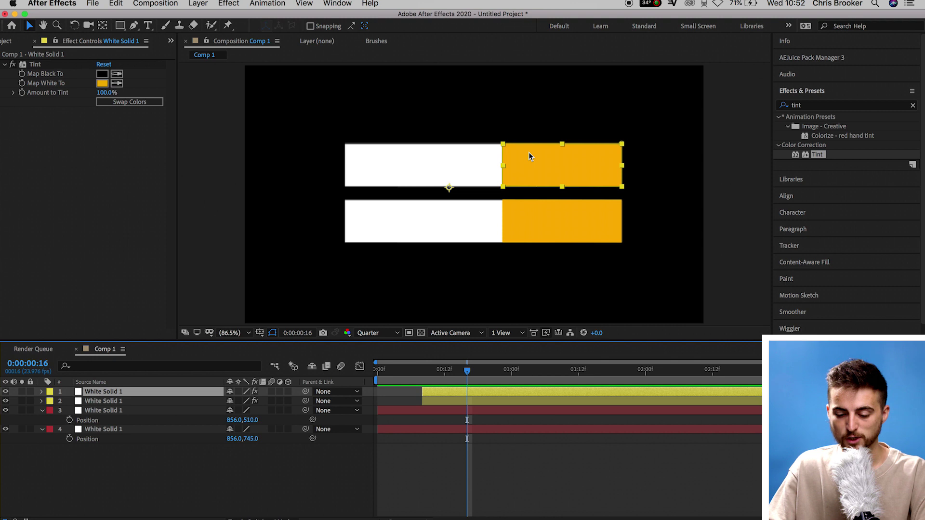
click(109, 413)
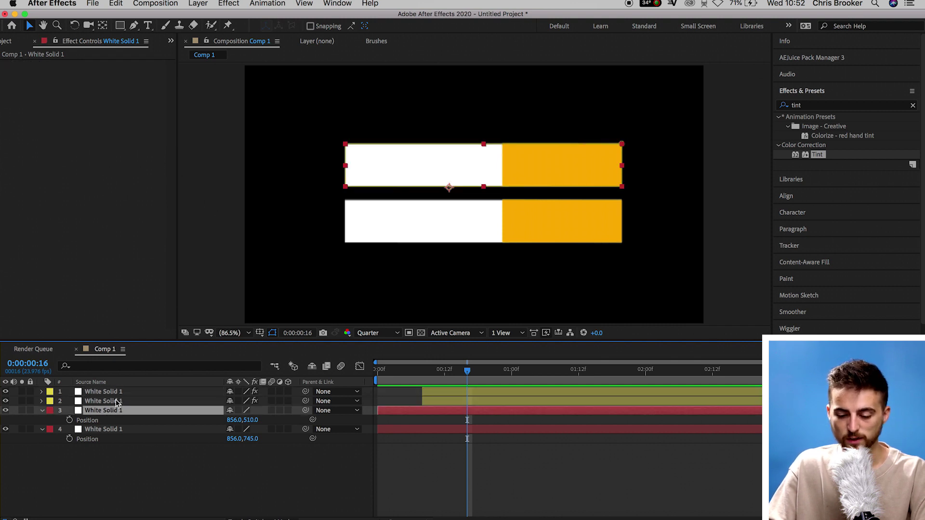
click(120, 392)
drag(106, 410, 118, 401)
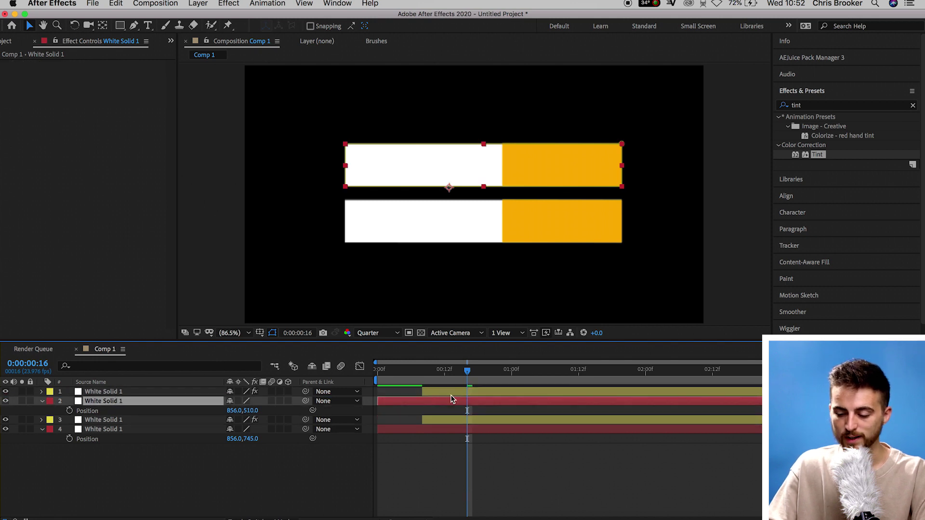
Step: Shift the lower bar's white and orange layers later together so the orange layer starts at 0:00:00:16
drag(121, 464, 144, 423)
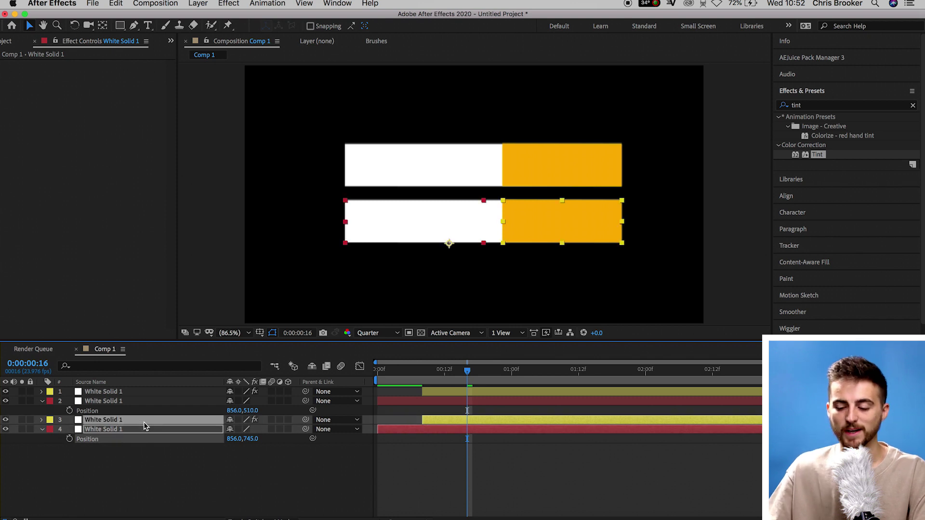
drag(131, 468, 154, 421)
drag(398, 435, 443, 416)
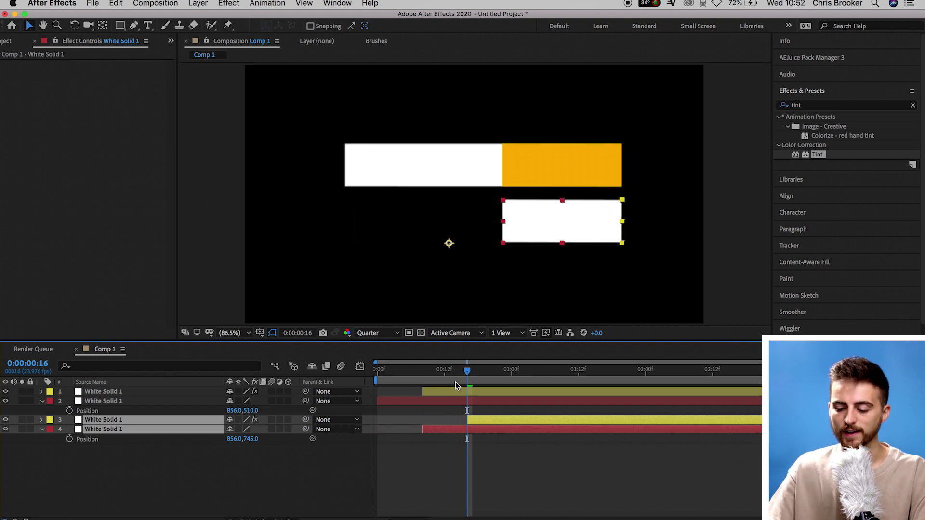
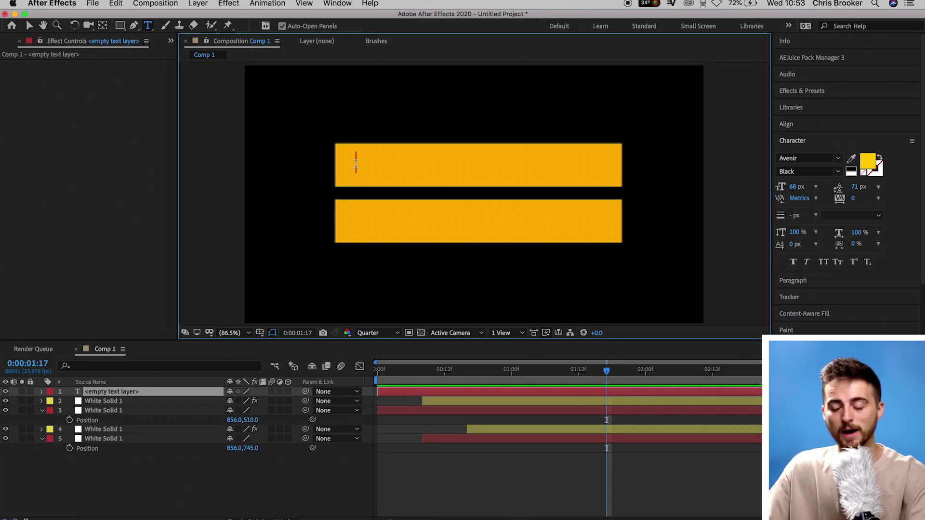
Step: Enter the title text "This is a text effect in Adobe" on the upper bar
text(Tji)
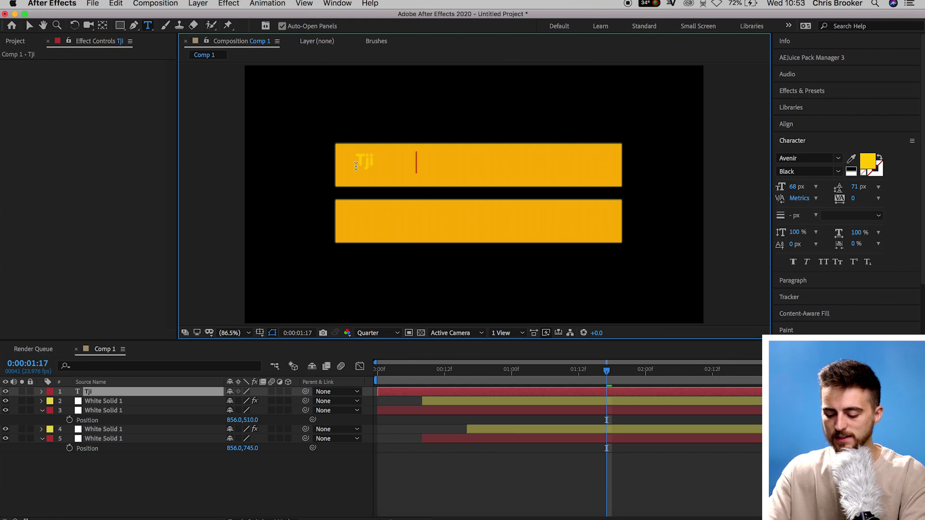
text(          text effect in Adobe)
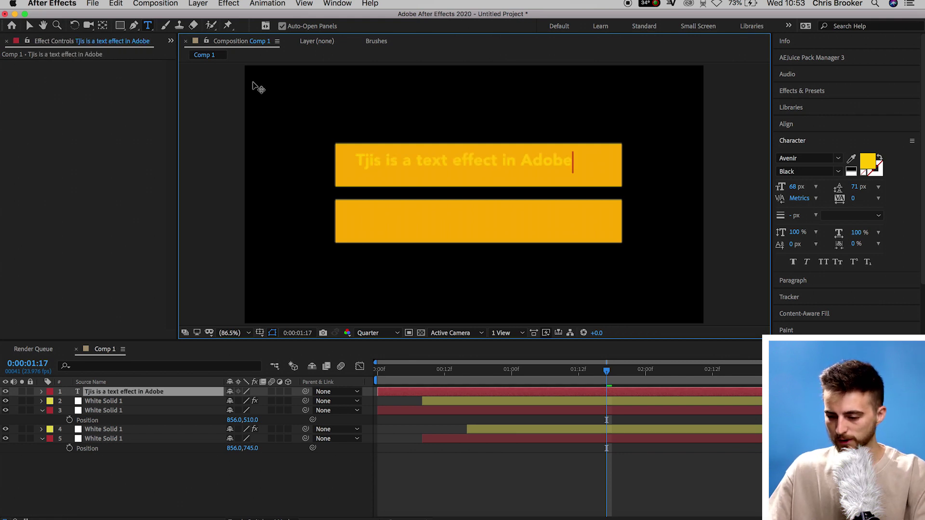
key(Delete)
text(h)
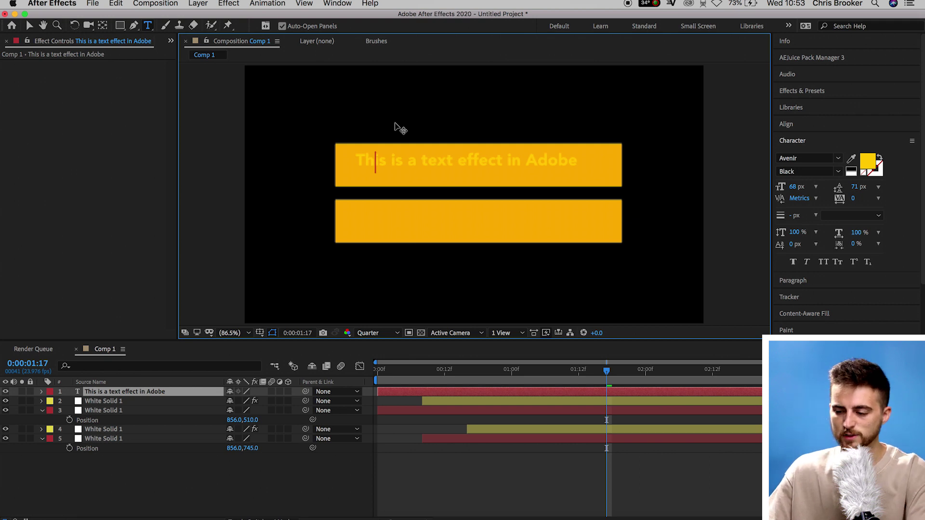
Step: Colour the whole upper title line black (000000) and apply faux bold to it
key(super+a)
click(867, 162)
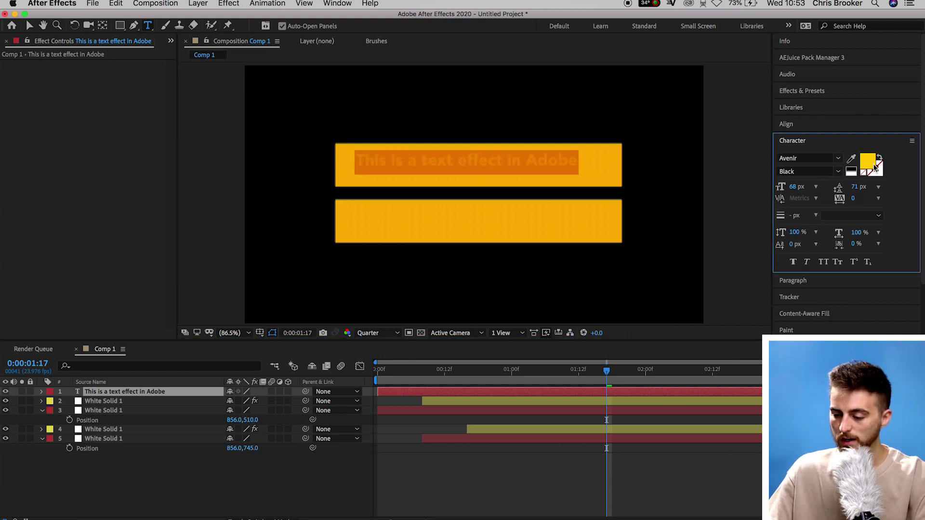
click(563, 265)
drag(575, 287, 575, 298)
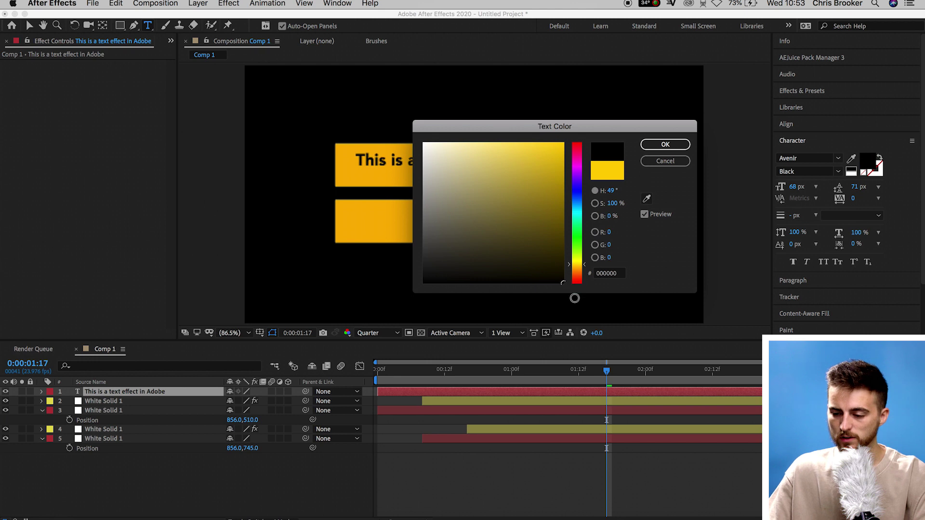
click(665, 144)
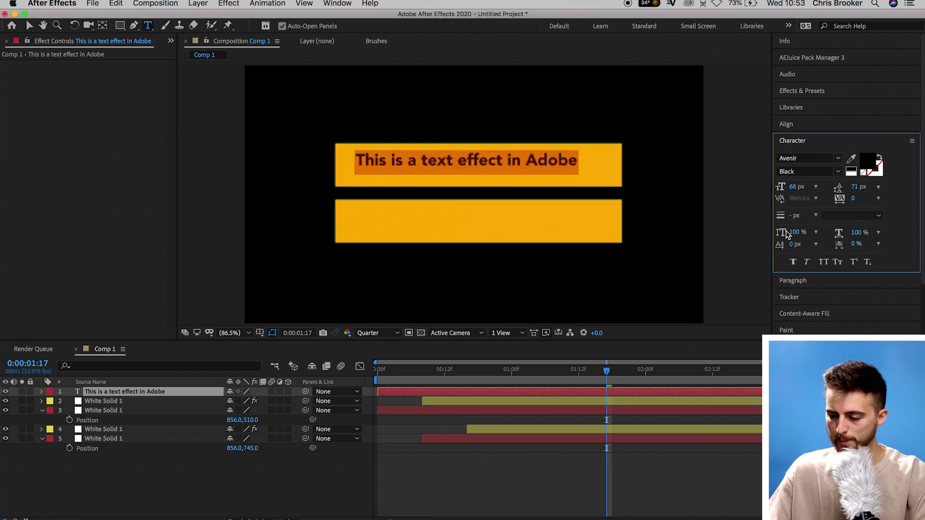
click(794, 263)
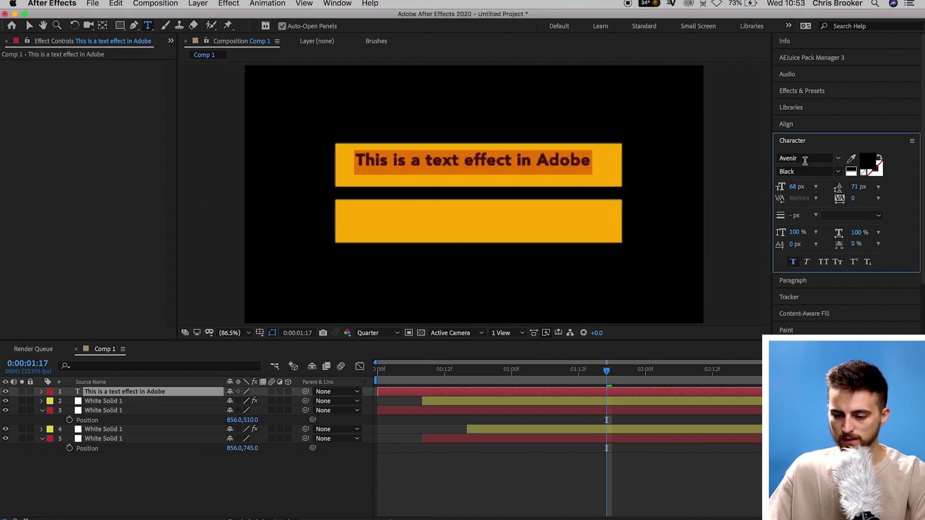
click(29, 26)
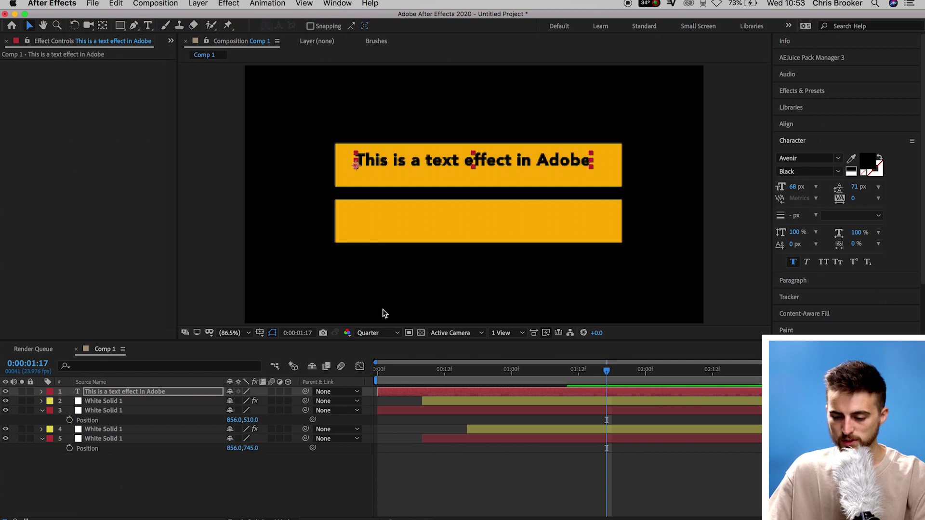
Step: Nudge the title line slightly down and to the right to centre it on the upper bar
click(260, 333)
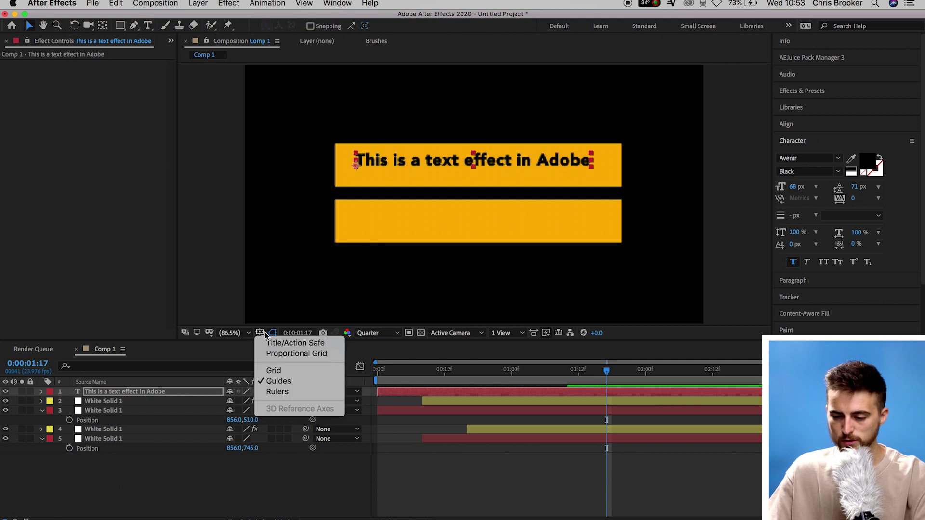
click(504, 166)
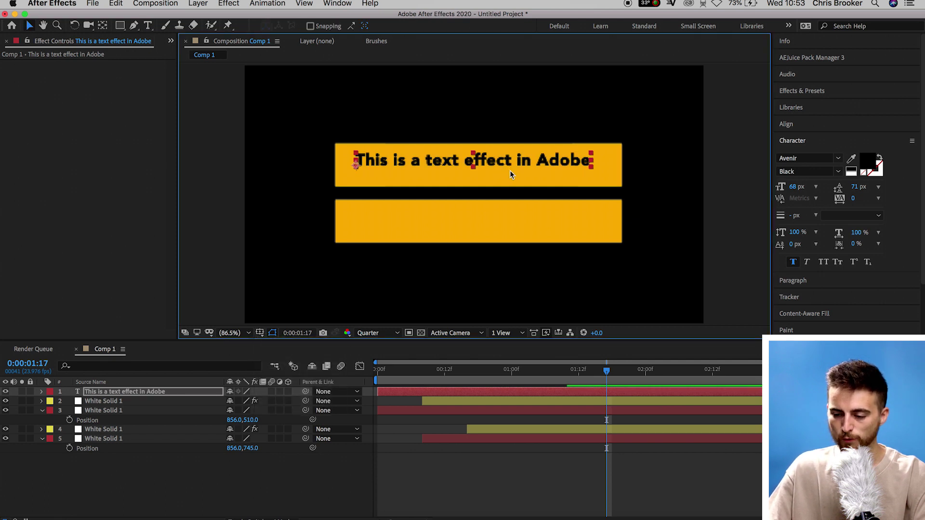
key(shift+Down)
key(shift+Right)
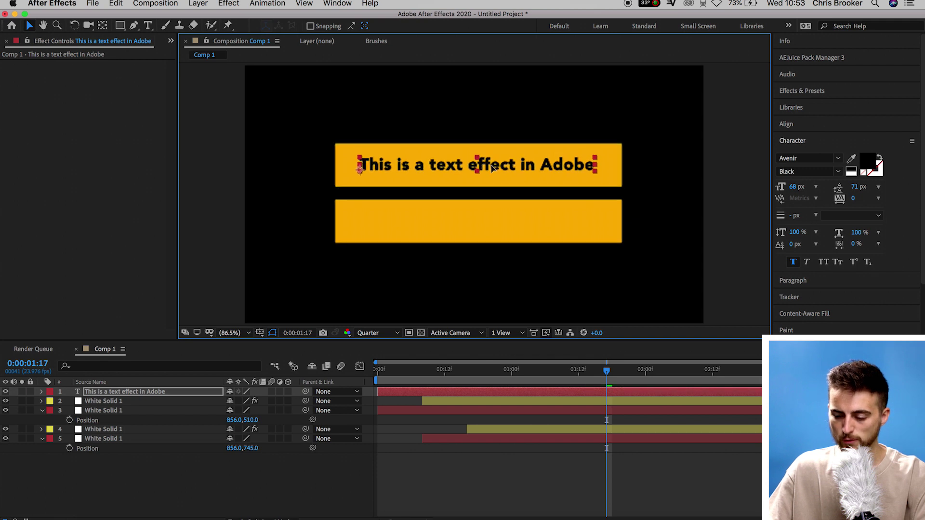
Step: At 0:00:01:02, draw a rectangular mask around the upper bar on the text layer and keyframe its Mask Path
drag(511, 371, 523, 373)
click(126, 28)
click(127, 28)
click(152, 29)
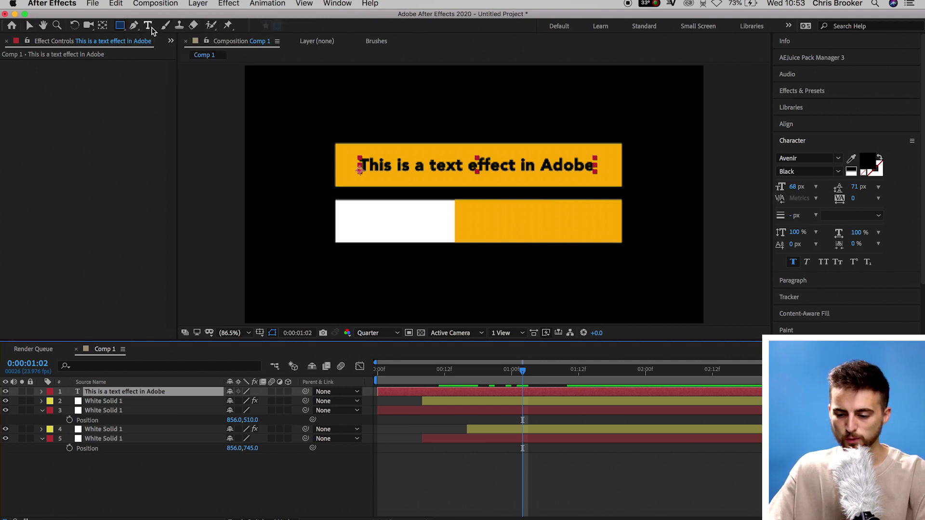
drag(333, 141, 625, 186)
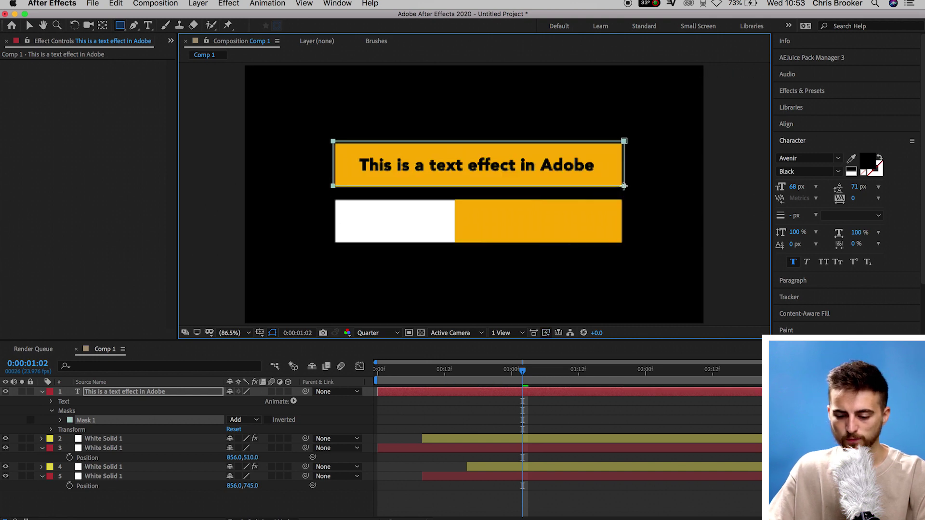
click(60, 421)
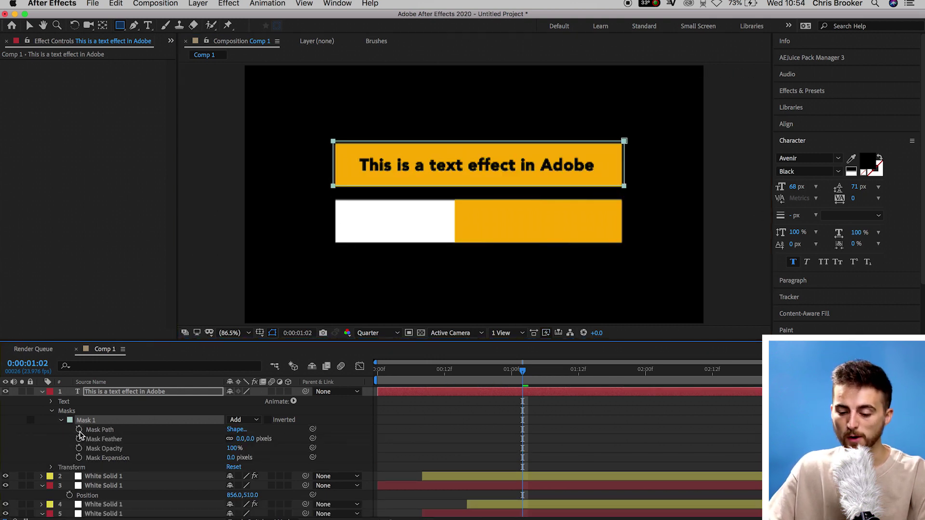
click(79, 431)
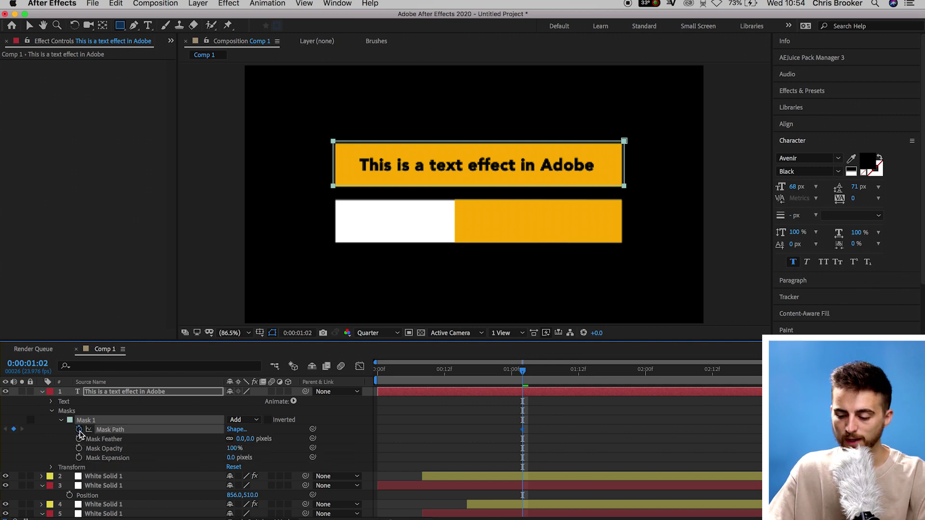
Step: At 0:00:00:19, collapse the text mask's left edge onto the upper bar's right end for the hidden-text keyframe
click(486, 380)
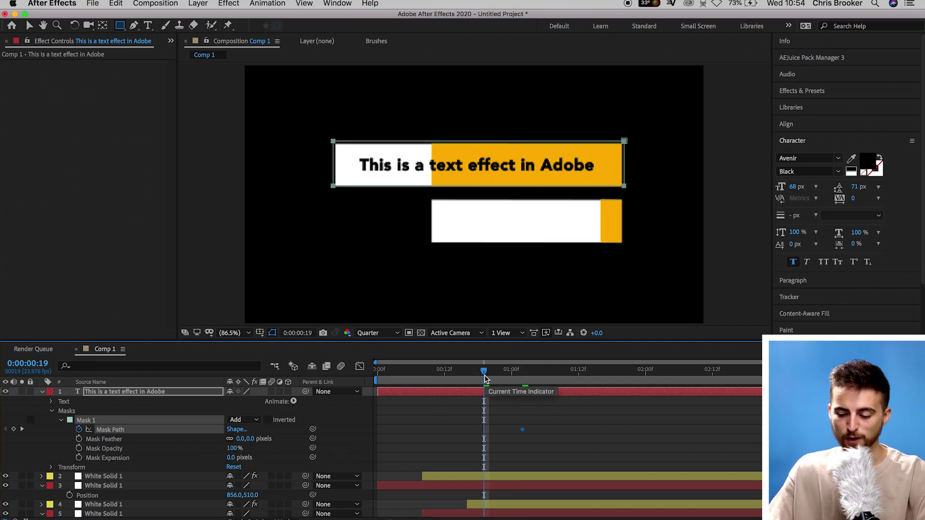
click(28, 26)
click(413, 176)
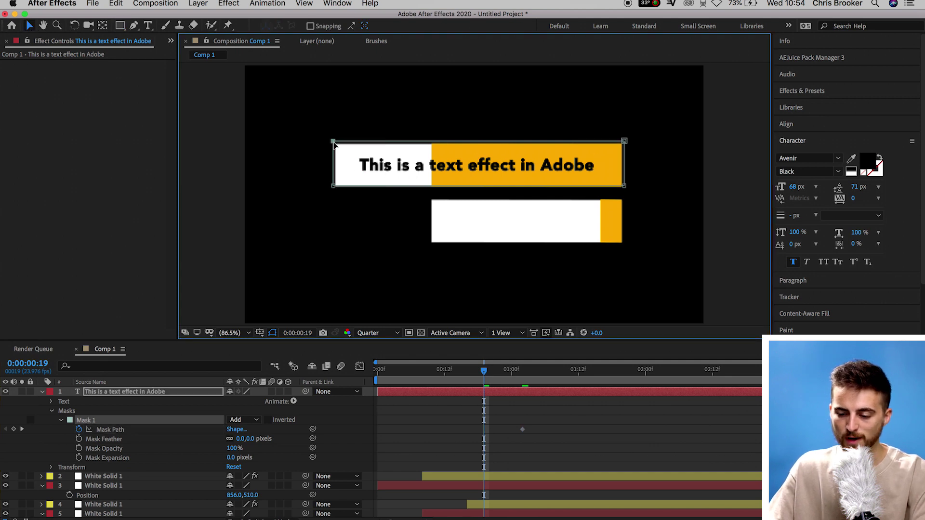
drag(336, 189, 624, 186)
click(433, 467)
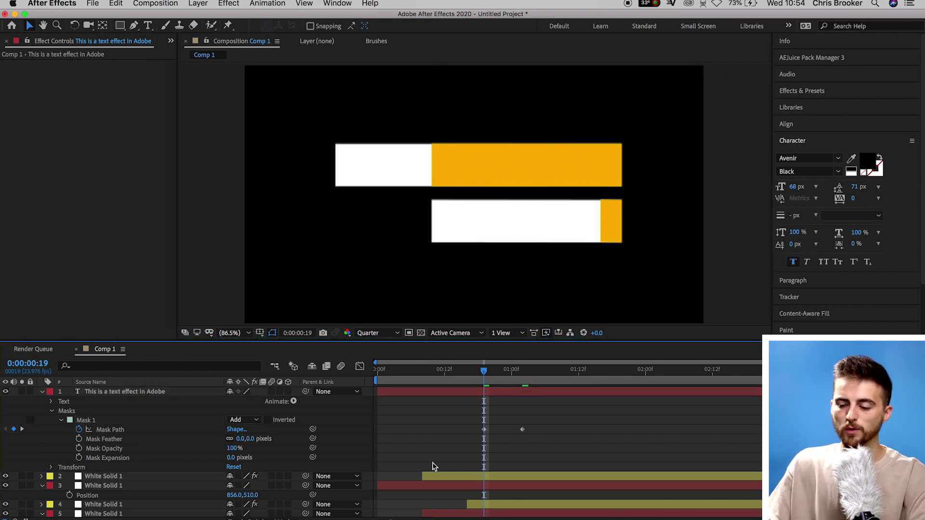
Step: Play the upper line's text reveal from the start of the composition
key(Home)
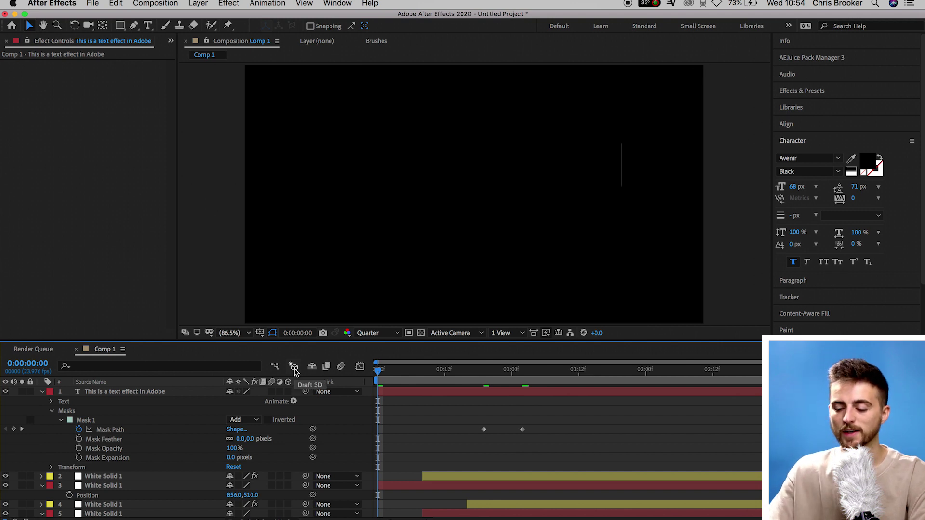
key(space)
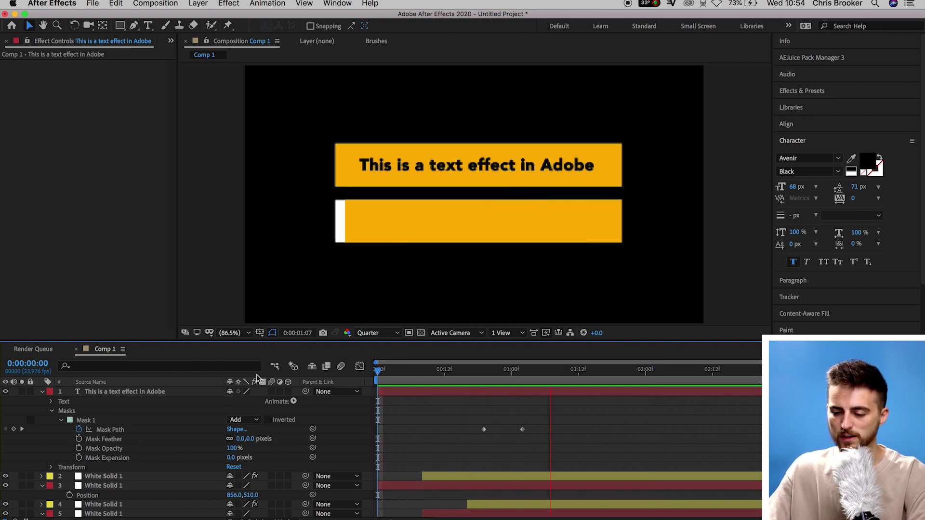
key(space)
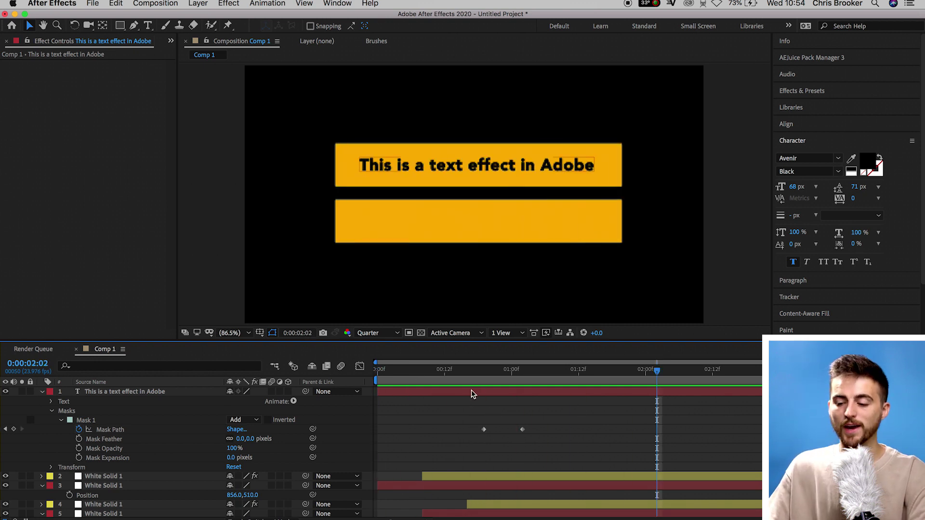
Step: Duplicate the masked text layer and move the copy down onto the lower bar
click(469, 397)
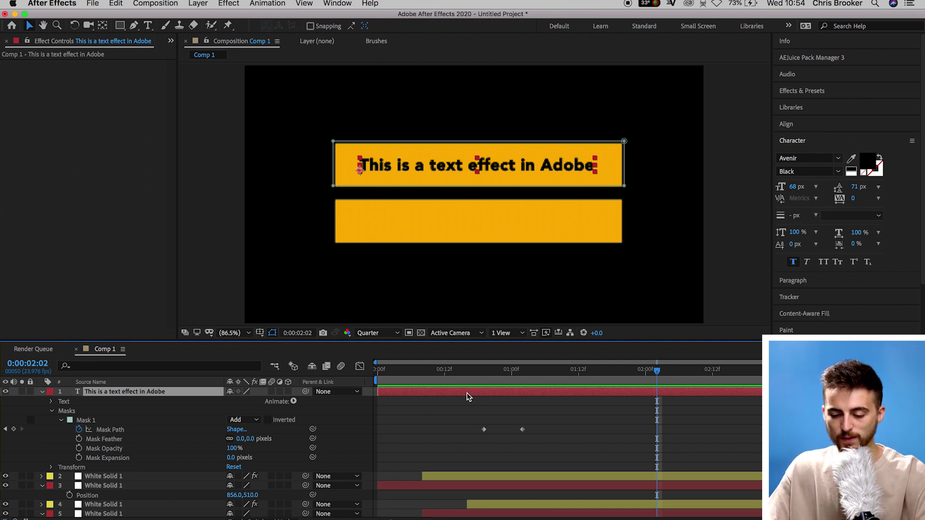
key(super+d)
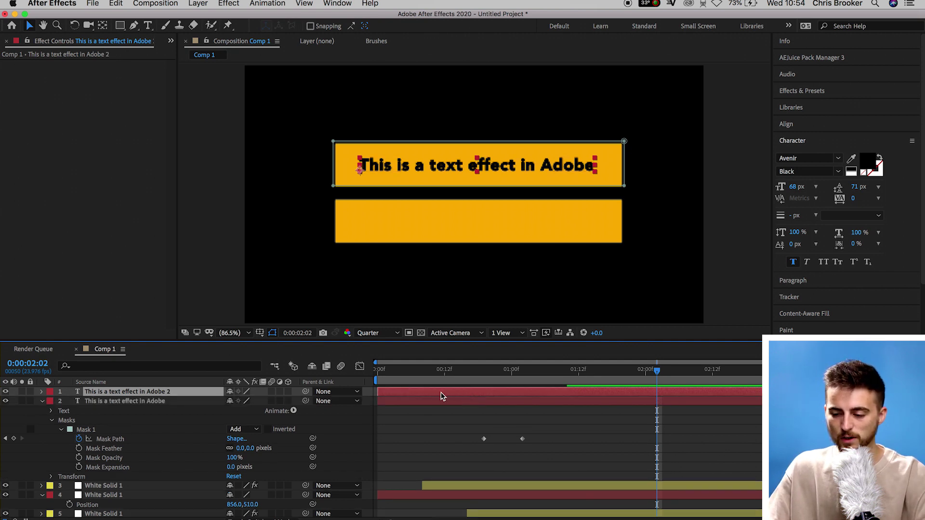
drag(513, 169, 513, 222)
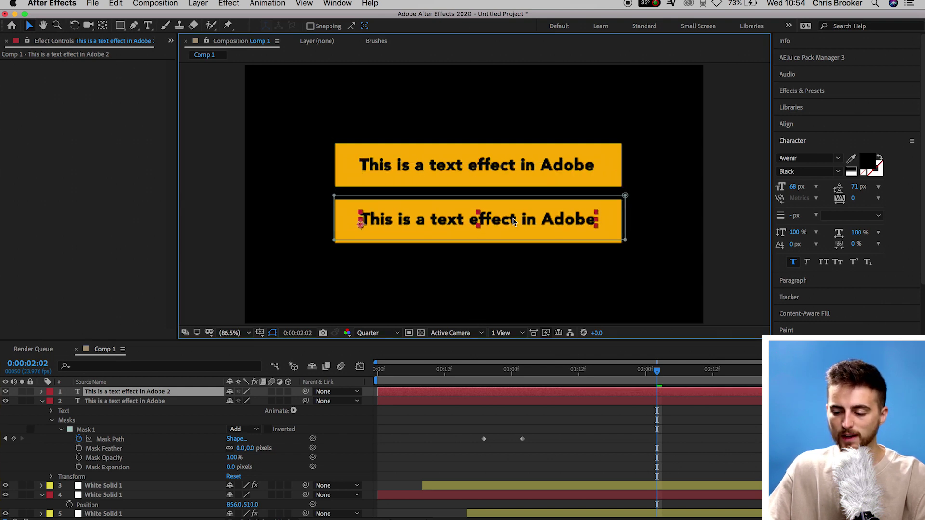
Step: Replace the lower bar's text with "After Effects. Awesome! Yay."
double_click(513, 218)
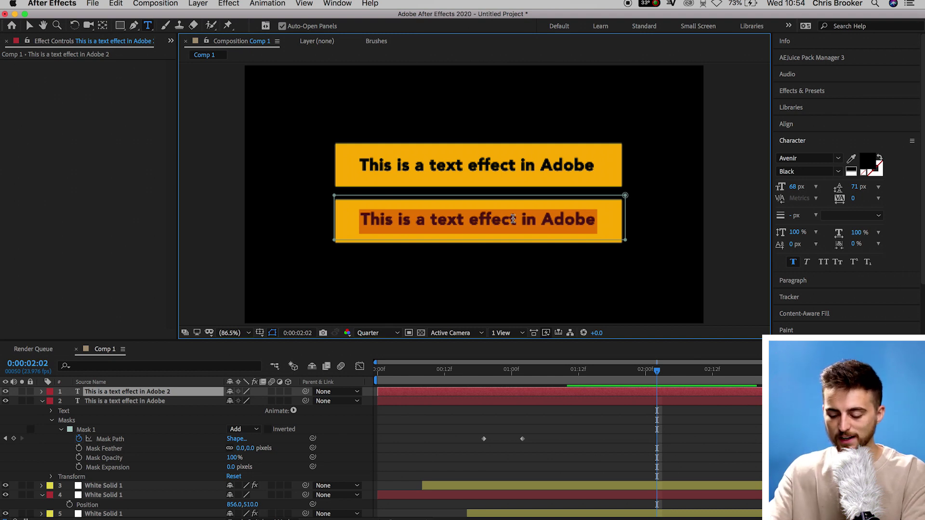
text(After Eff)
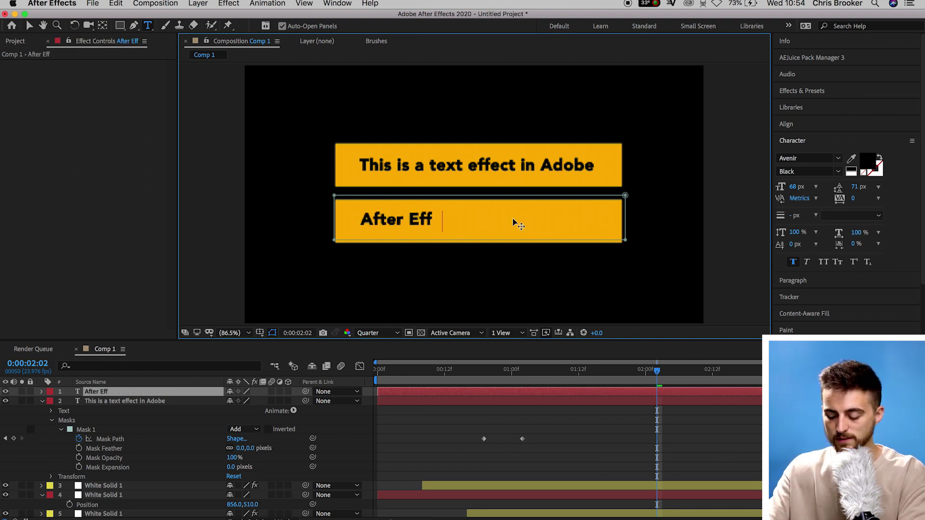
text(ects. A)
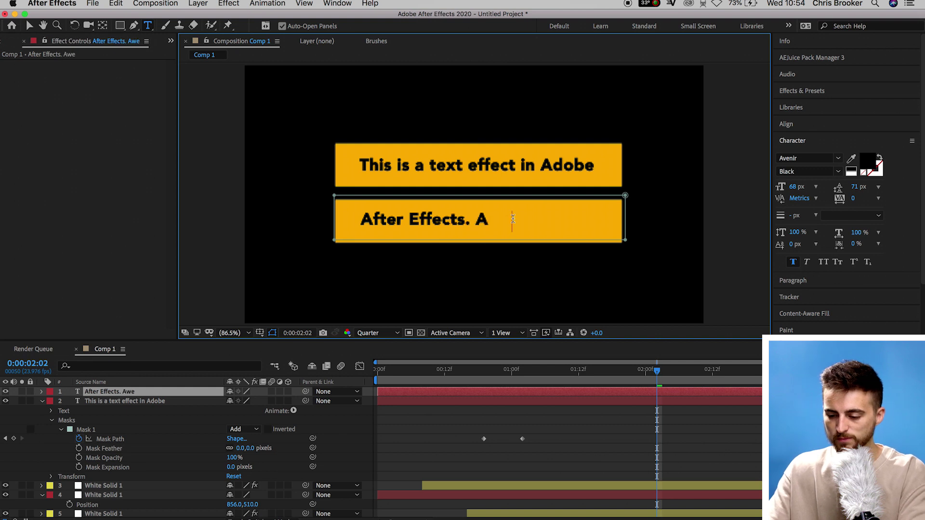
text(wesome! Yay.)
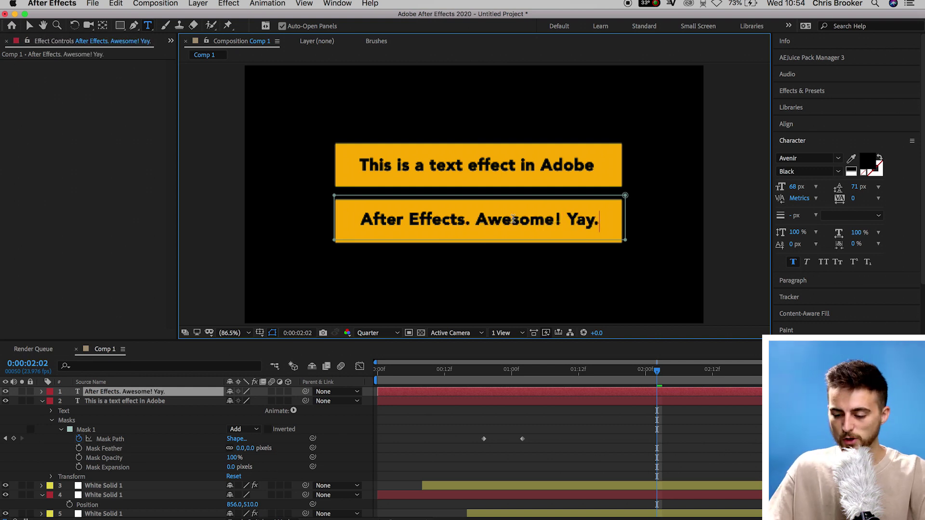
Step: Play the reveal of both text lines from 0:00:00:17
click(475, 382)
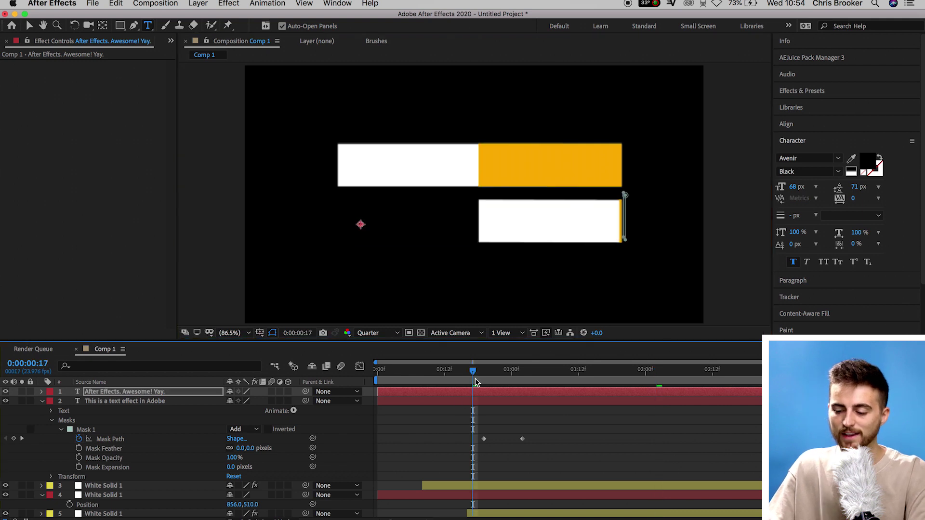
key(space)
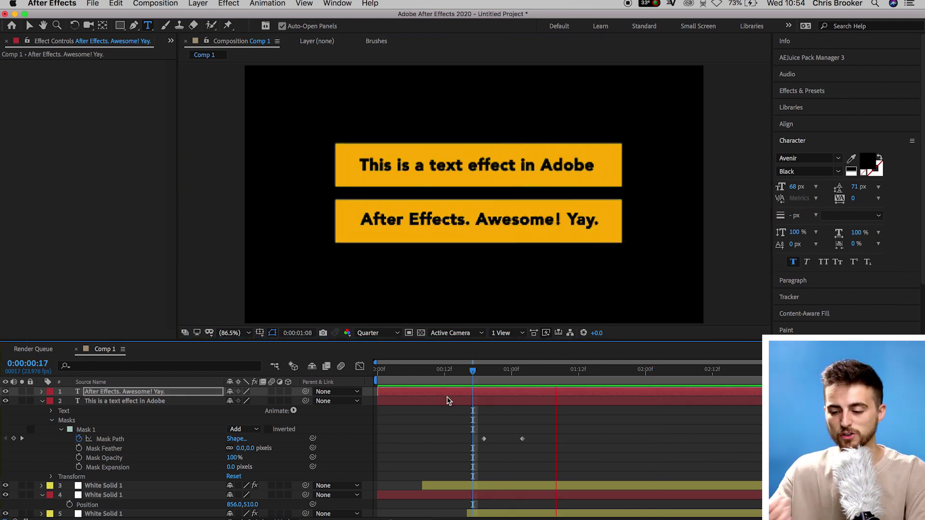
key(space)
Step: Shift the "After Effects. Awesome! Yay." layer later to start with the upper orange bar layer, and play the animation from the start
drag(459, 394, 556, 375)
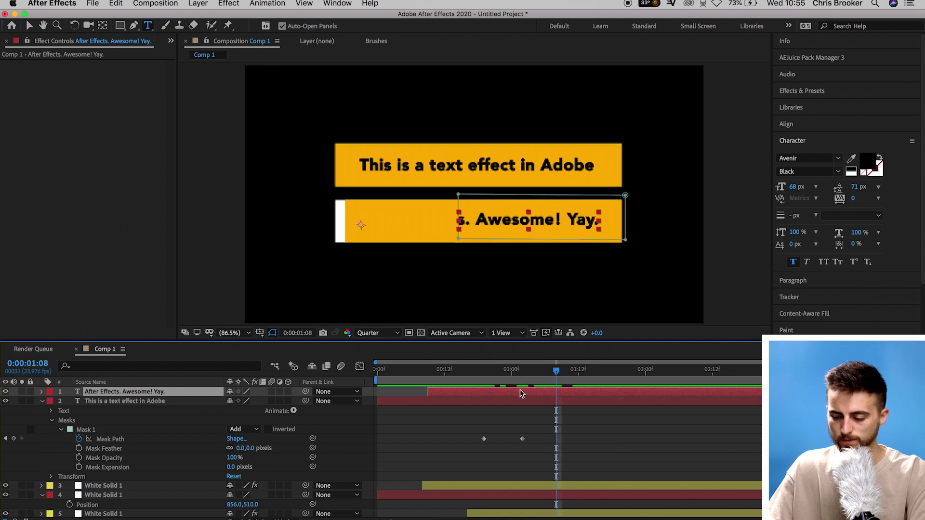
key(space)
key(space)
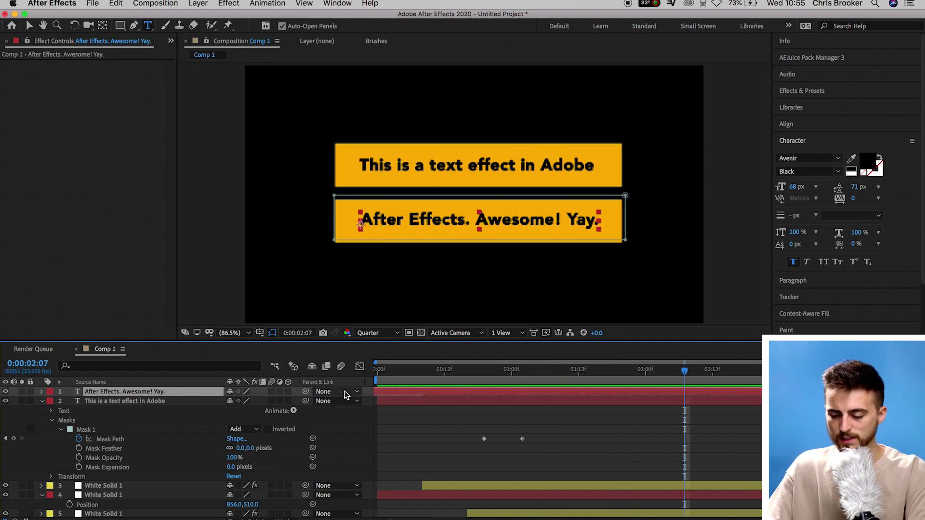
key(space)
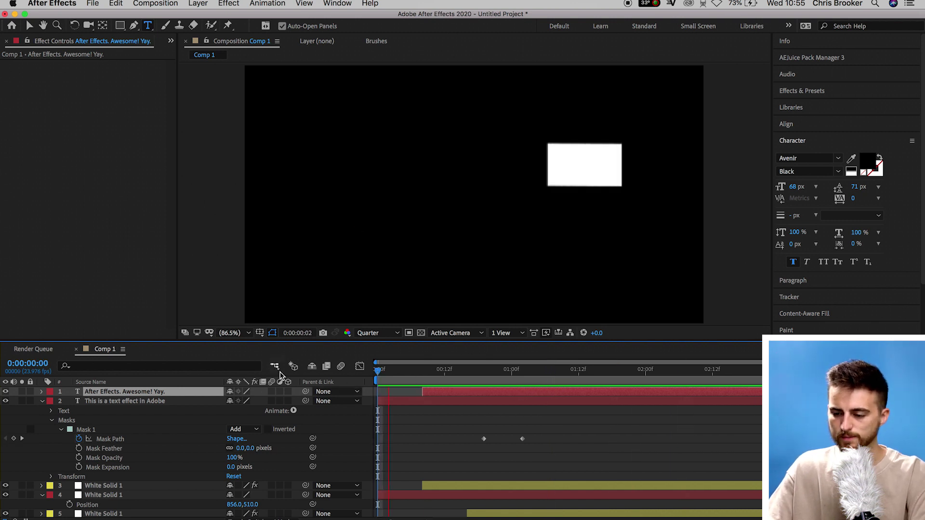
key(space)
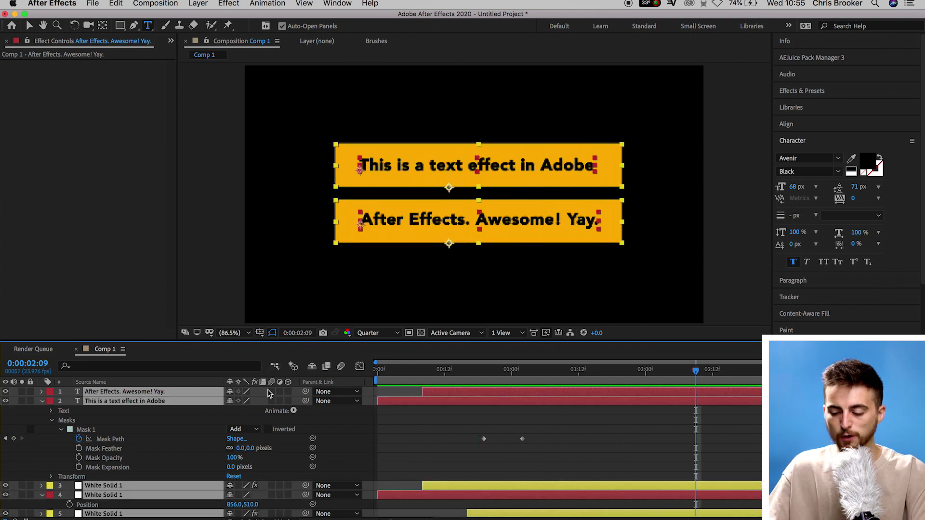
Step: Enable motion blur on all layers and for the composition, and play the animation from the start
click(423, 426)
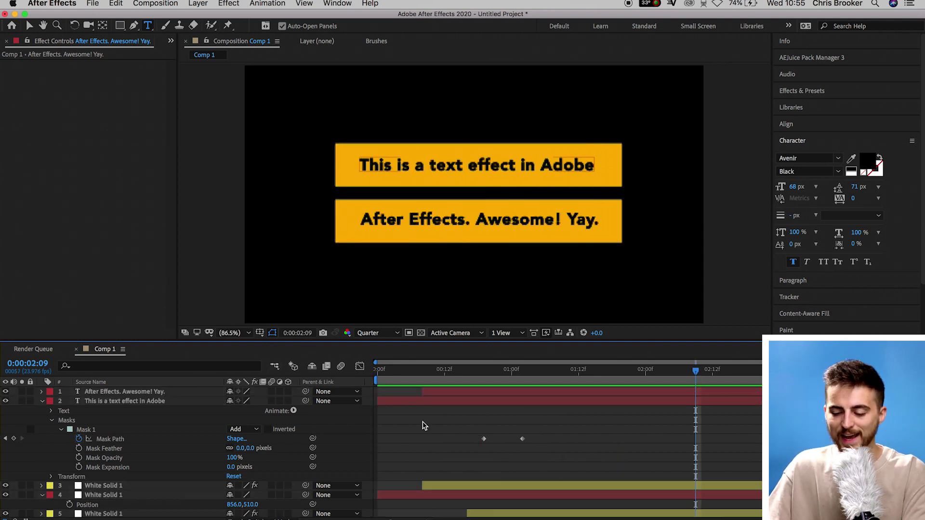
key(super+a)
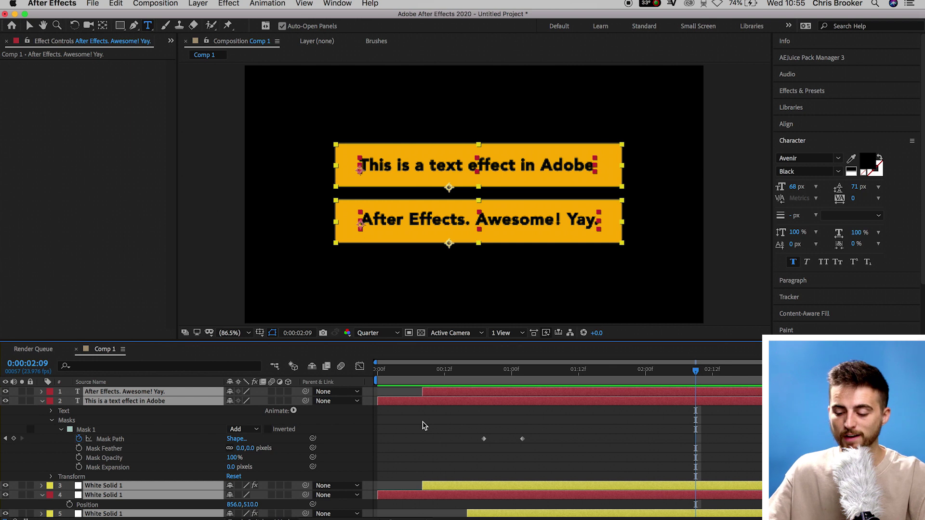
click(272, 392)
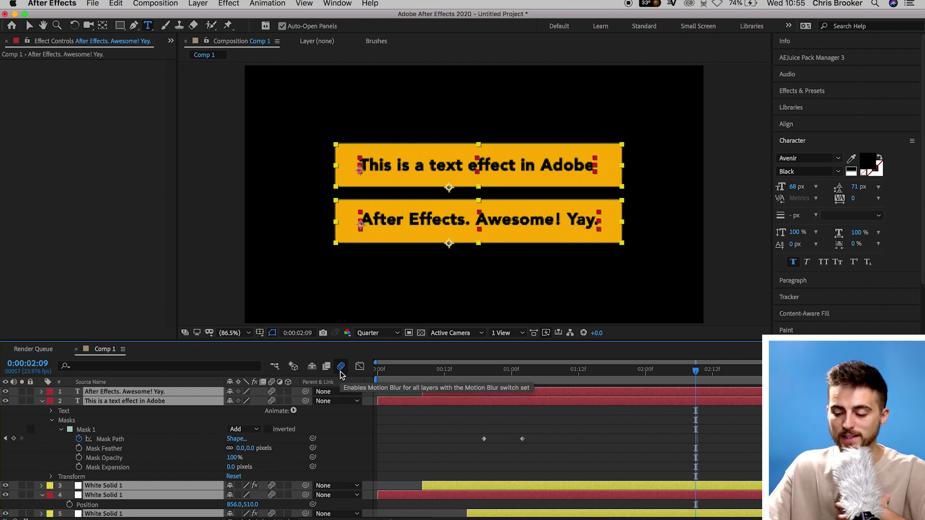
key(Home)
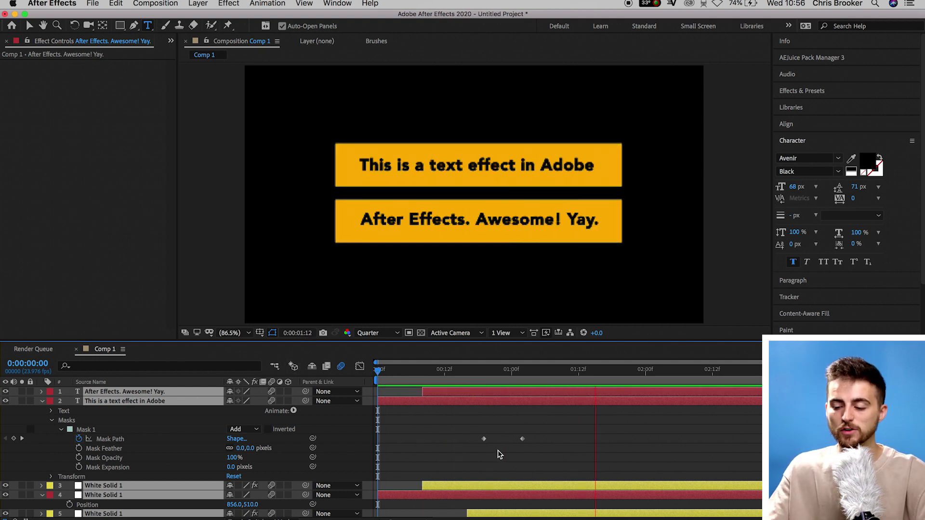
key(space)
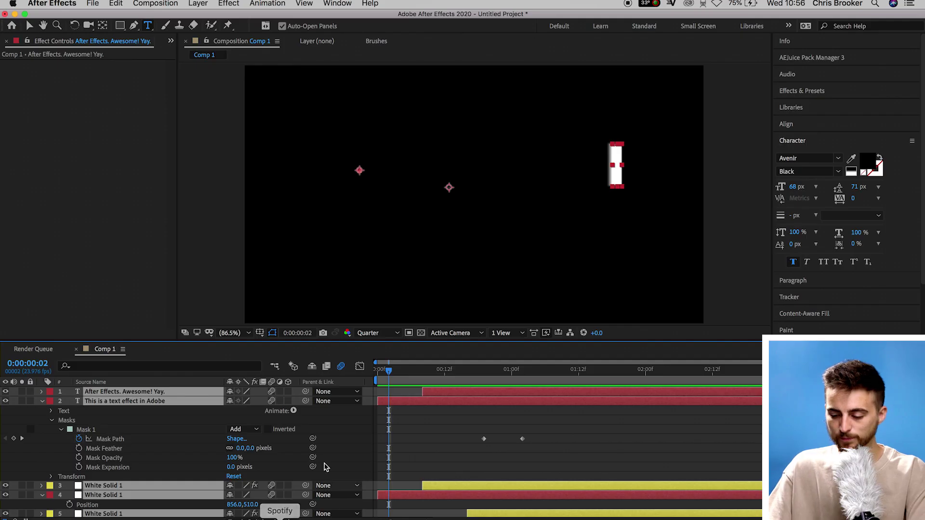
Step: Pre-compose all layers into a new composition named "Transition", moving all attributes into it
click(528, 449)
key(super+a)
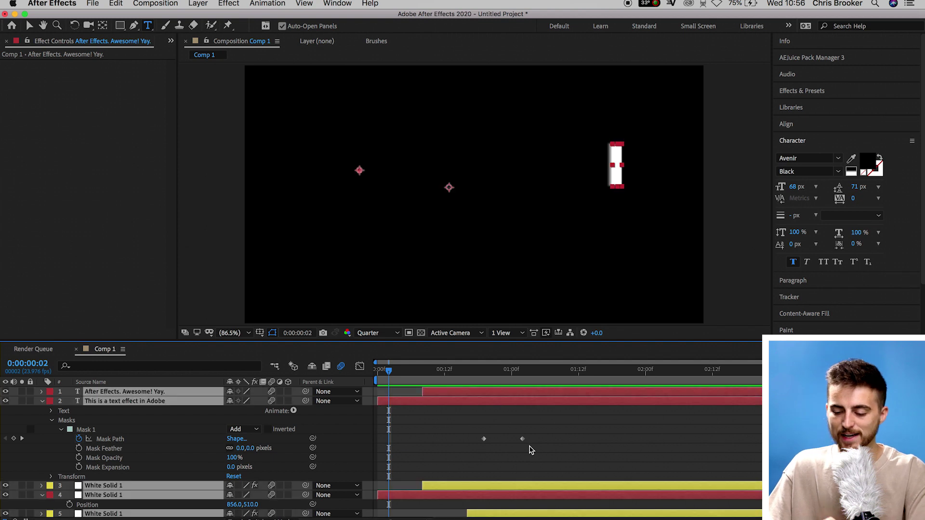
right_click(495, 404)
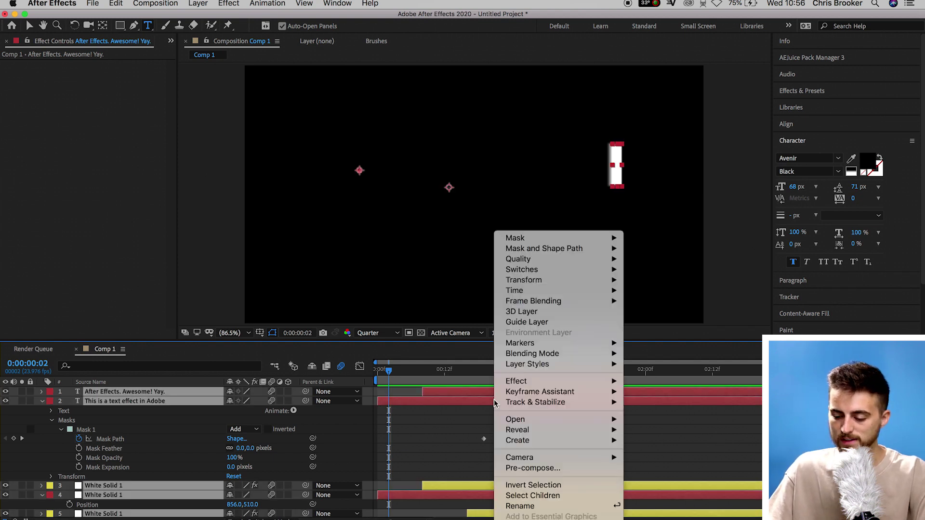
click(527, 468)
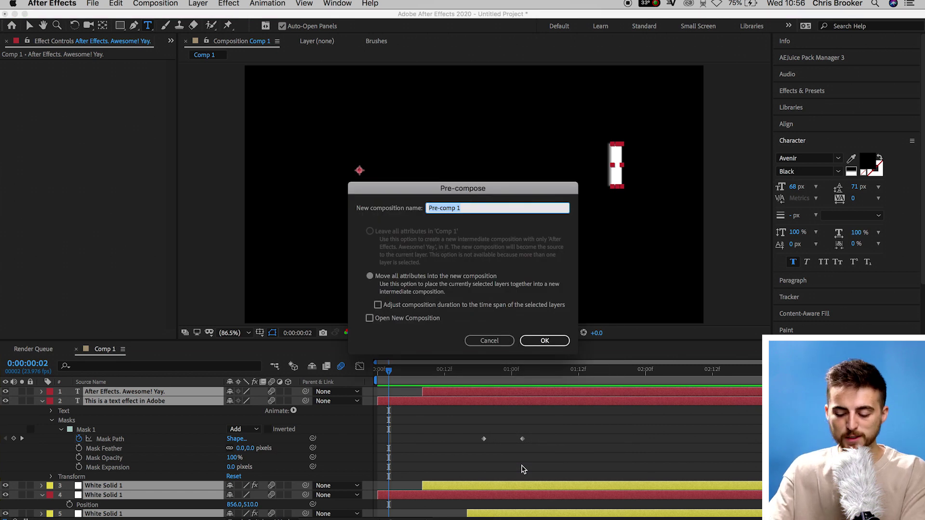
text(Tra)
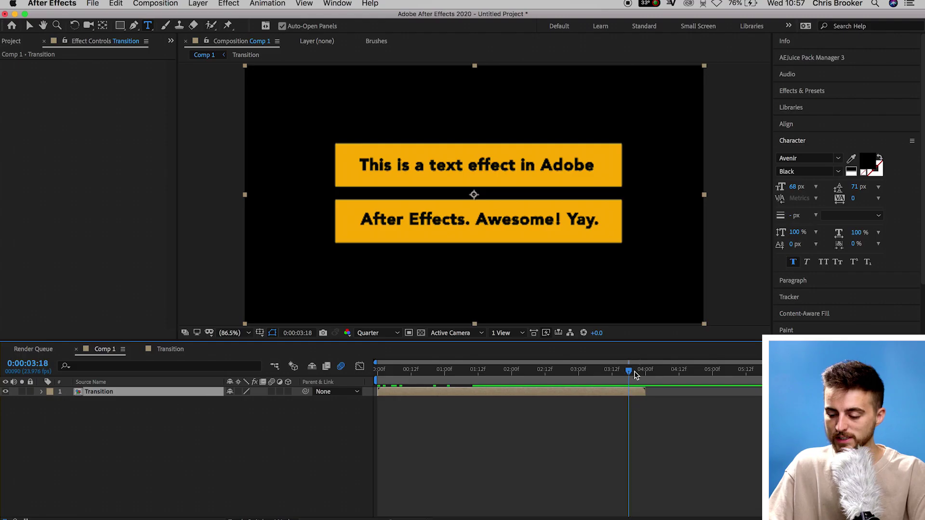
Step: Split the Transition layer at 0:00:03:23 and delete the leftover part after the cut
drag(631, 374, 644, 375)
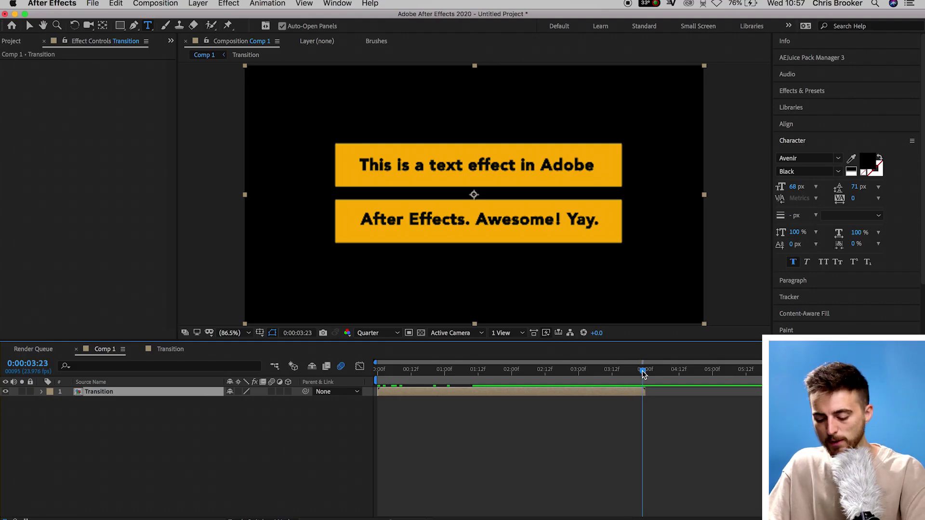
key(super+shift+d)
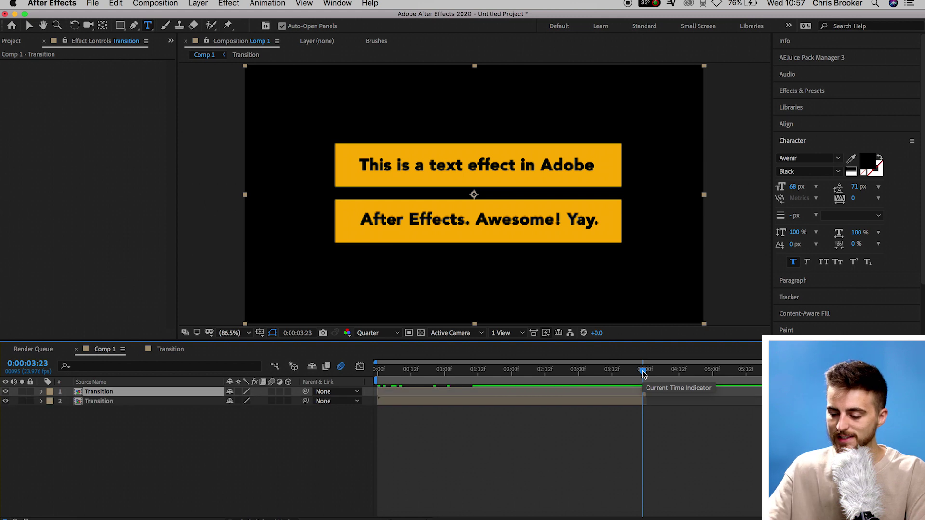
key(Delete)
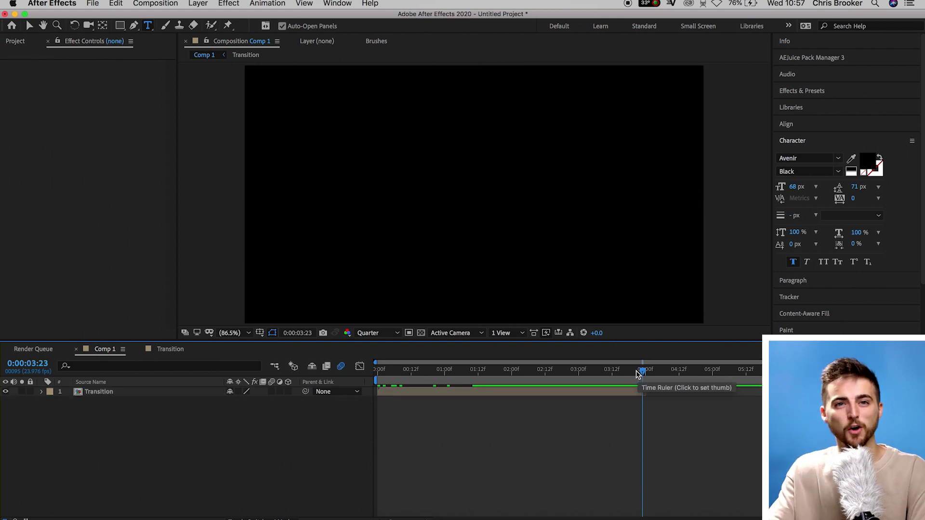
Step: Play the trimmed Transition layer from near the start of the timeline
drag(639, 374, 382, 380)
key(space)
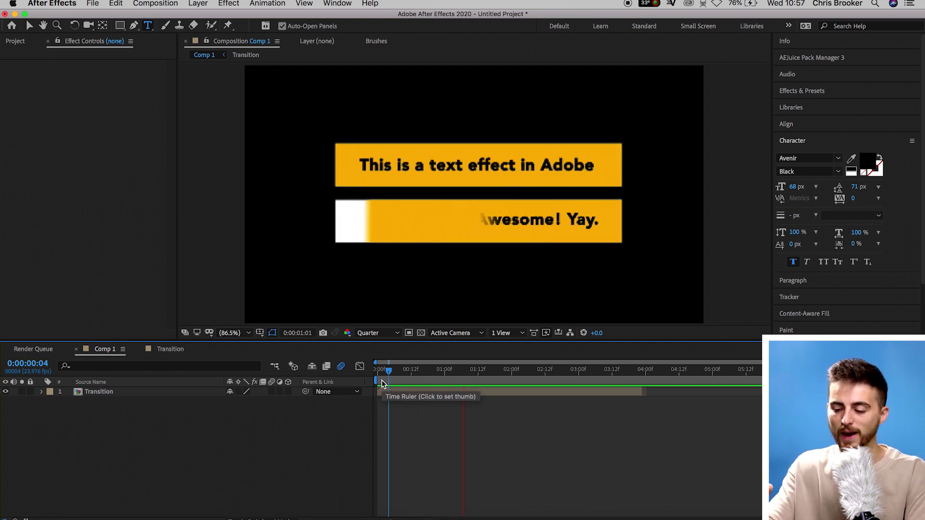
key(space)
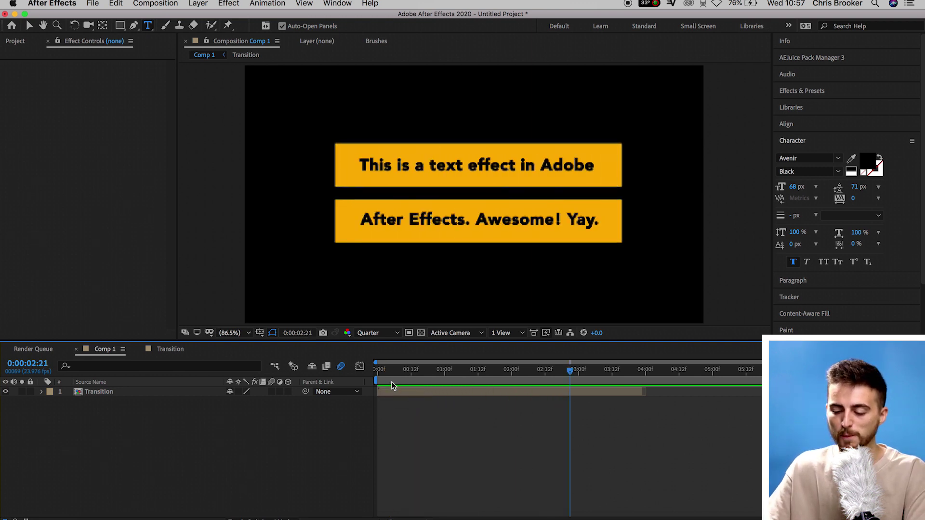
Step: Duplicate the Transition layer and time-reverse the upper copy
click(421, 393)
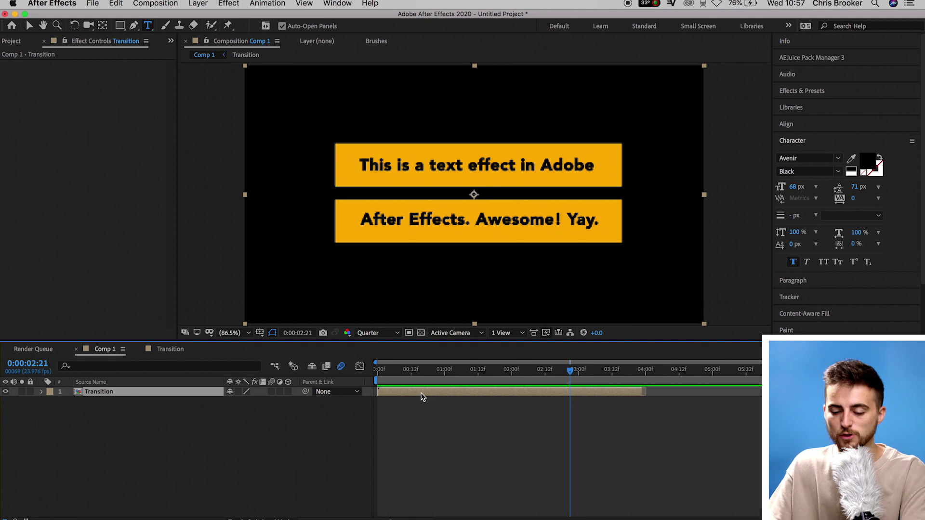
key(super+d)
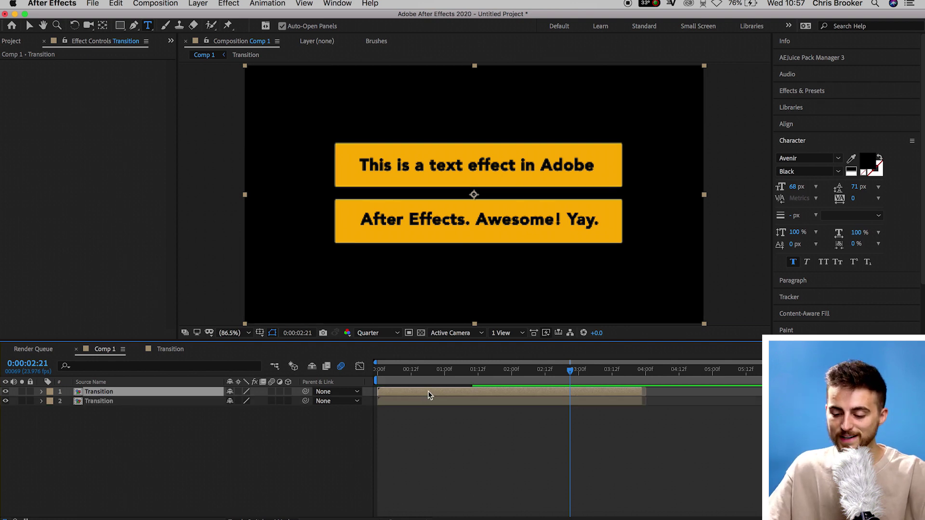
right_click(428, 392)
right_click(512, 393)
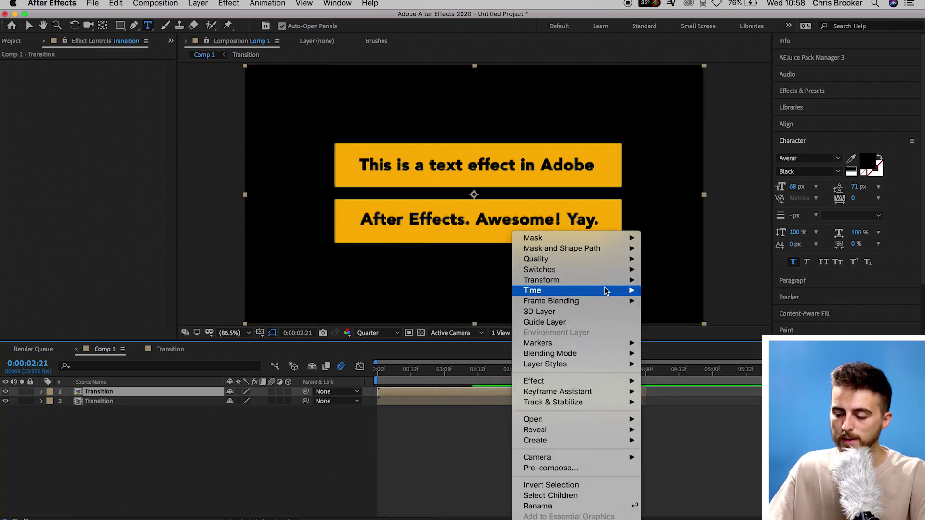
mouse_move(605, 291)
click(727, 302)
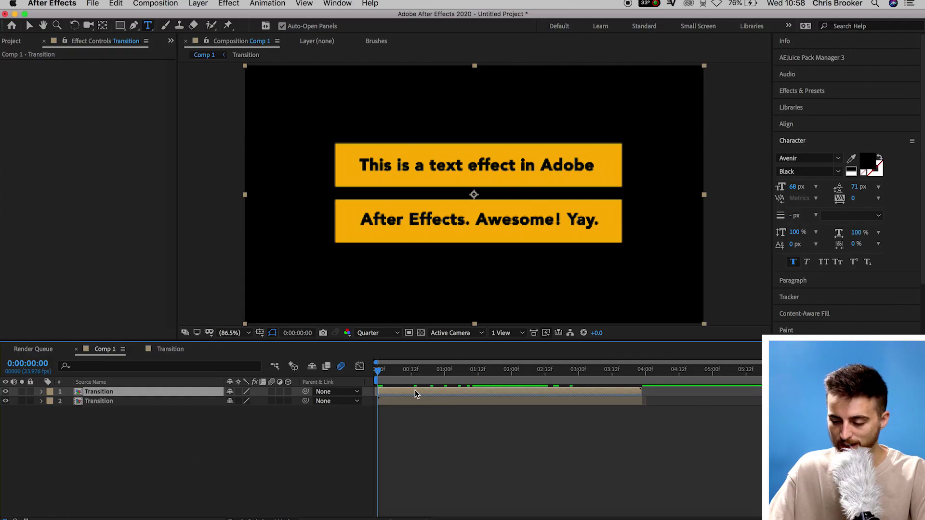
Step: Move the reversed Transition copy later so it begins exactly where the original Transition layer ends
drag(415, 394, 677, 392)
click(639, 372)
key(=)
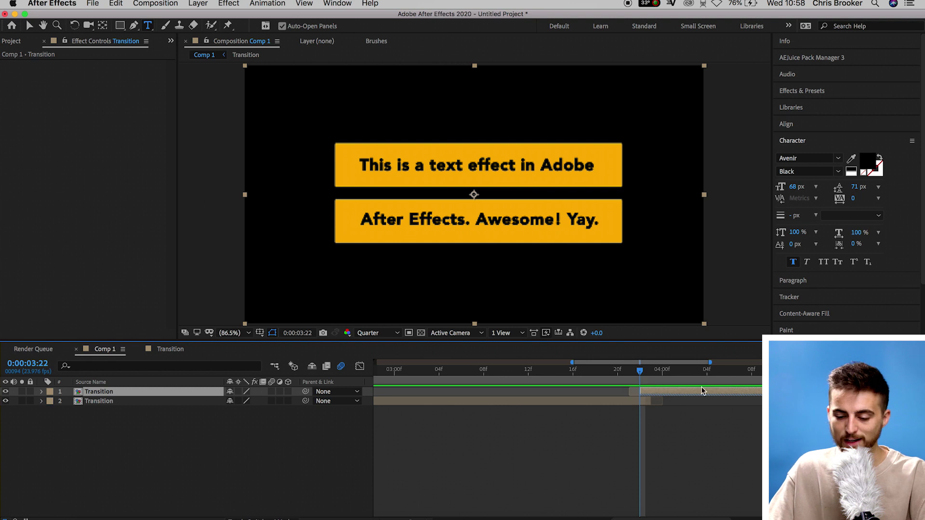
click(652, 369)
drag(656, 388, 661, 392)
key(minus)
Step: Play the combined in-and-out animation from the start and turn on the transparency grid
click(473, 370)
key(Home)
key(space)
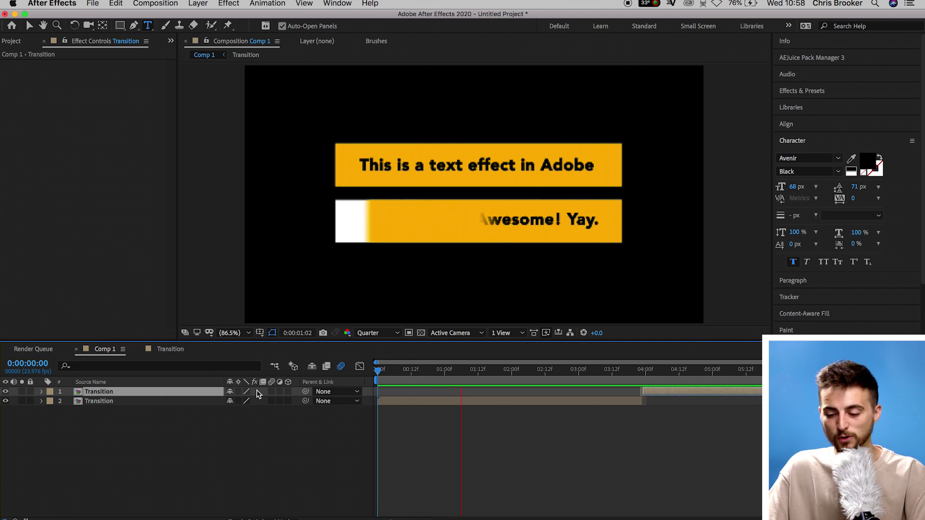
click(422, 335)
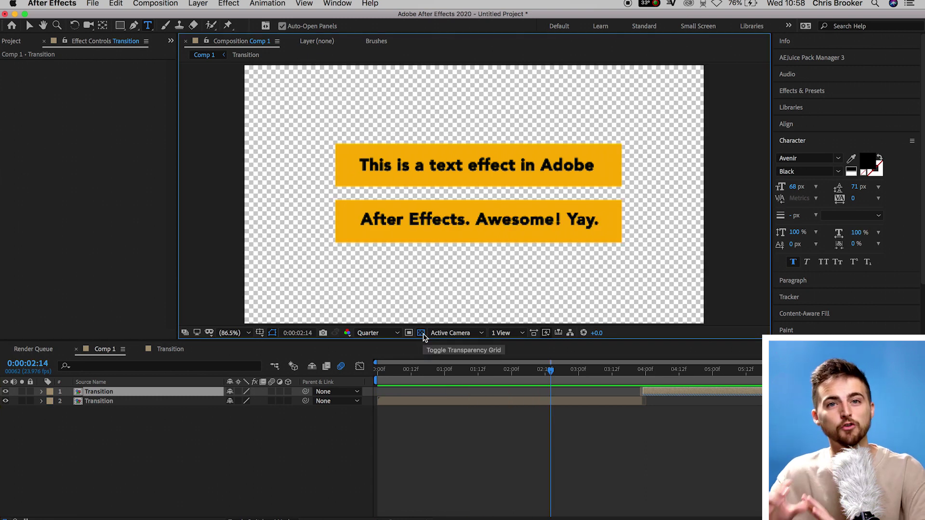